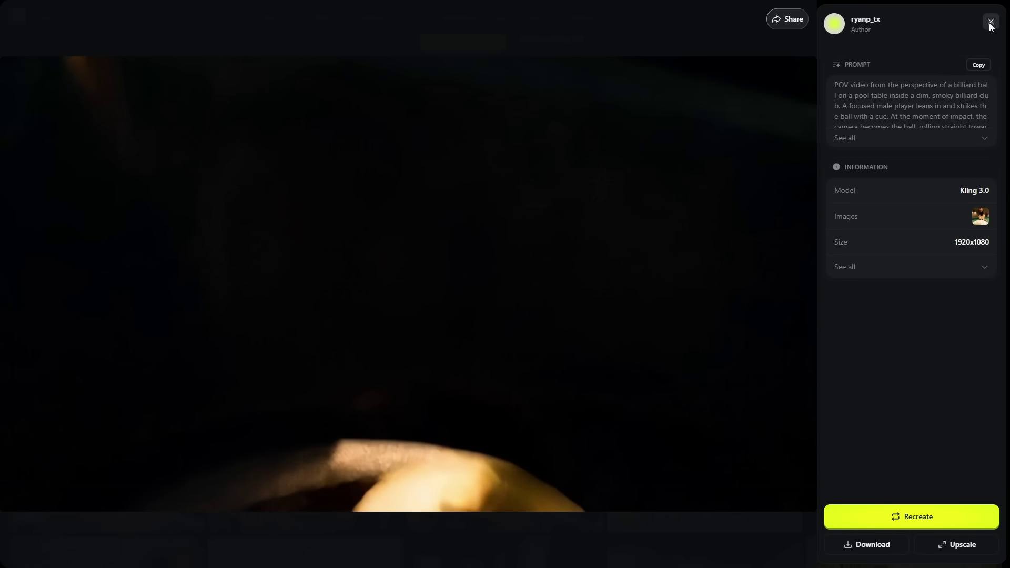
Step: Browse the Kling 3.0 community gallery and view the cheetah chase and wall-climbing basketball videos
click(991, 24)
scroll(753, 237, down, 3)
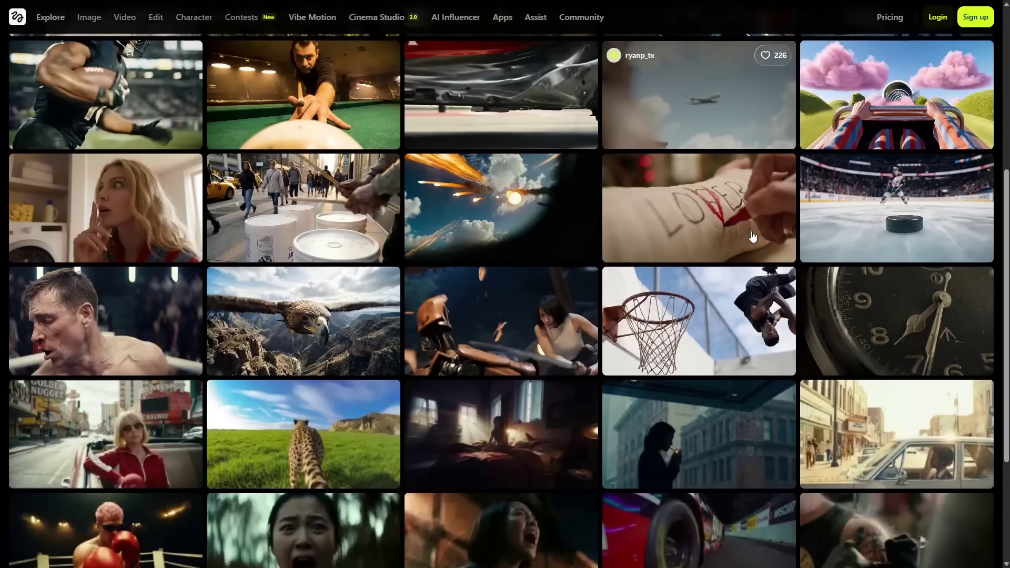
scroll(753, 237, down, 1)
scroll(753, 236, down, 2)
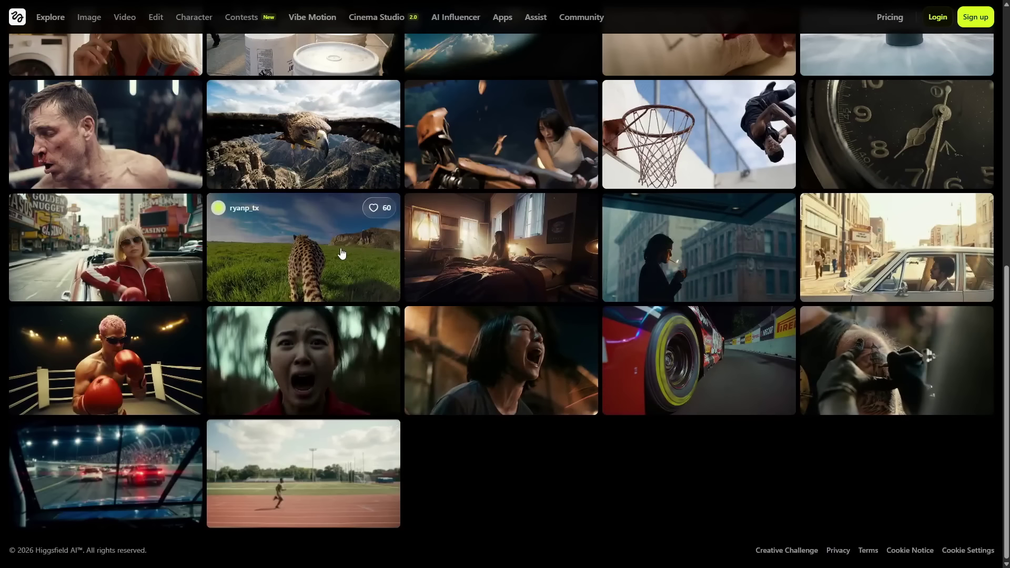
click(340, 249)
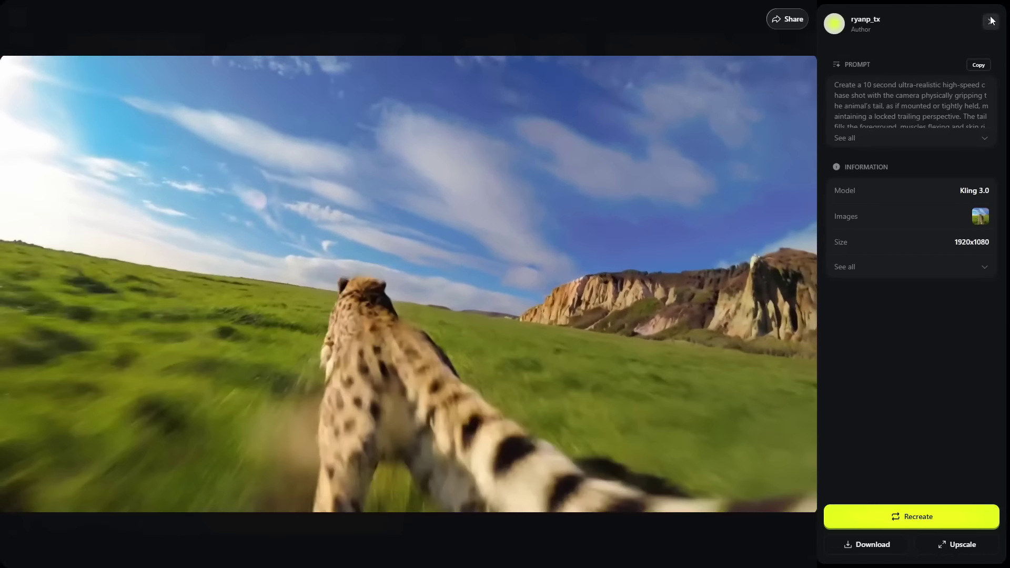
click(990, 21)
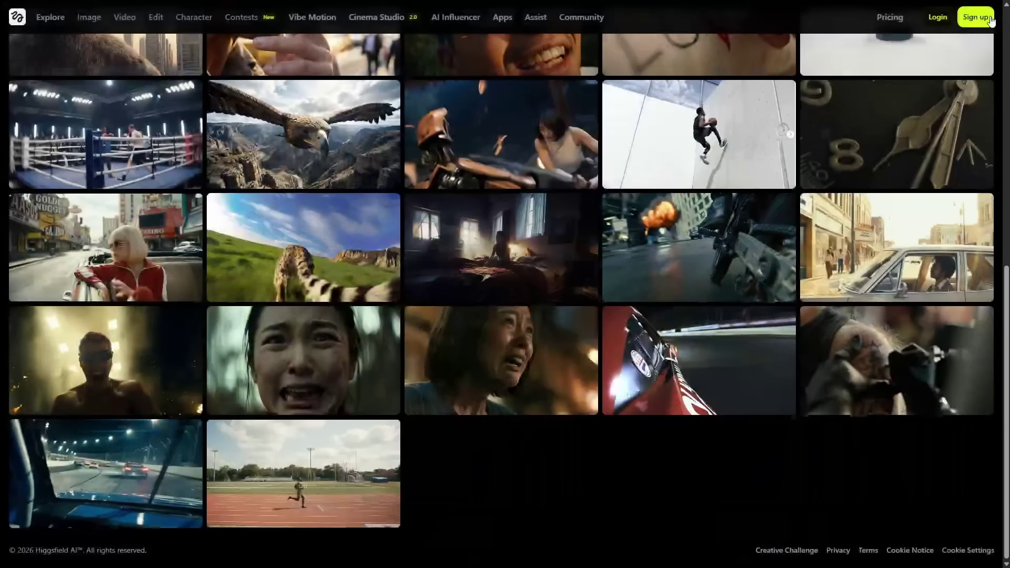
scroll(482, 219, up, 4)
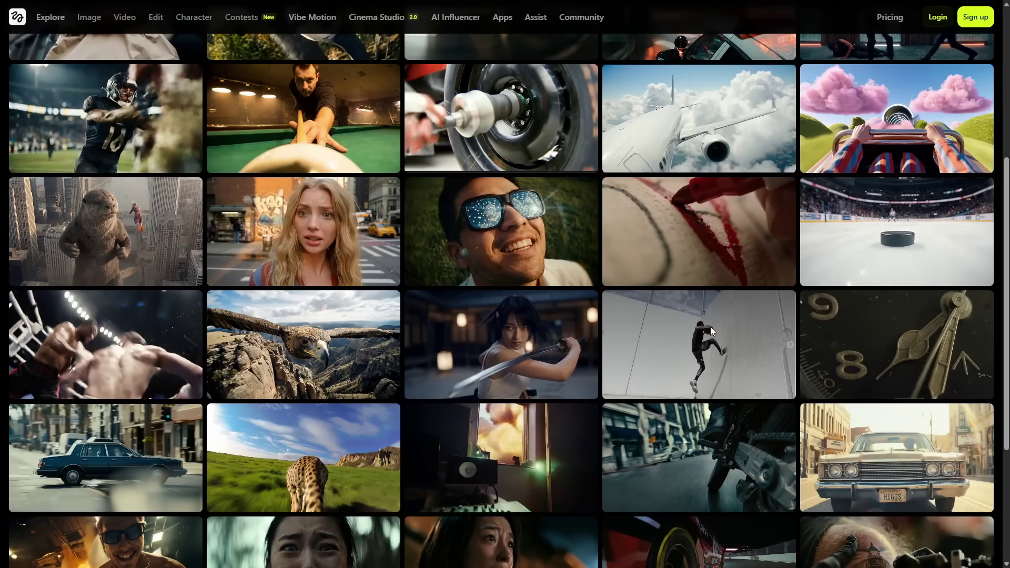
click(710, 327)
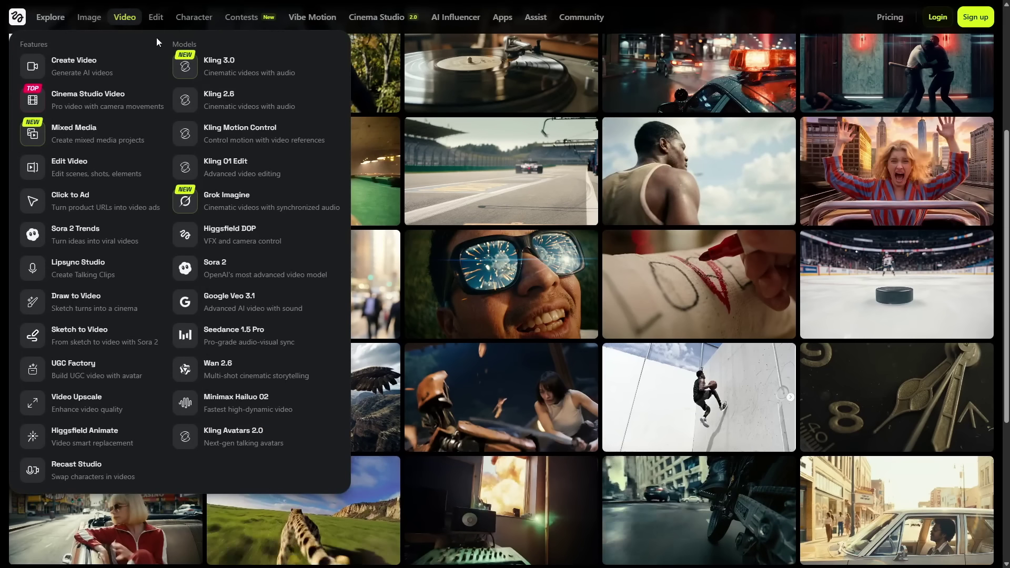
Step: Open video creation with the Kling 3.0 model and add a second shot to the multi-shot sequence
click(209, 72)
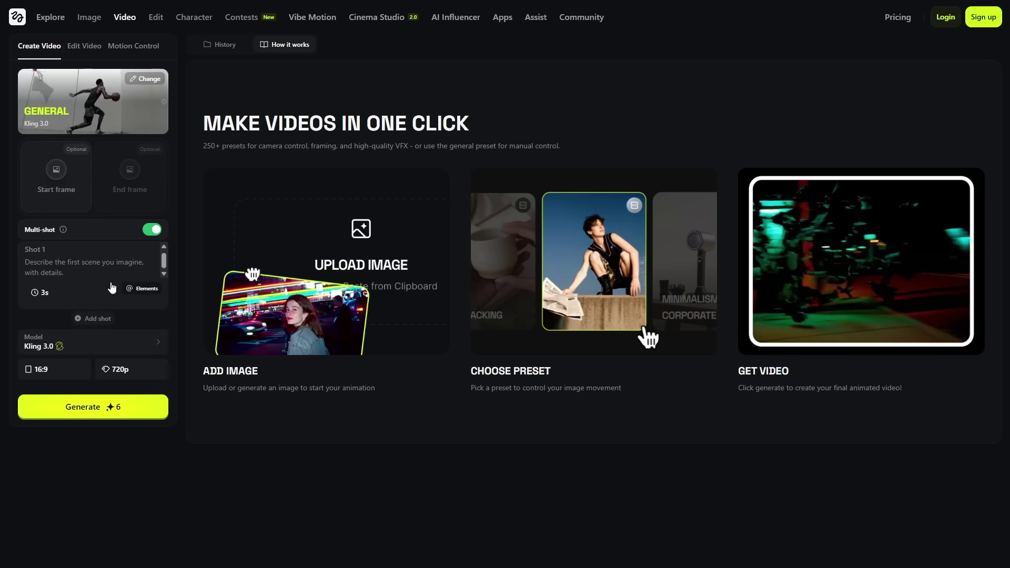
click(97, 319)
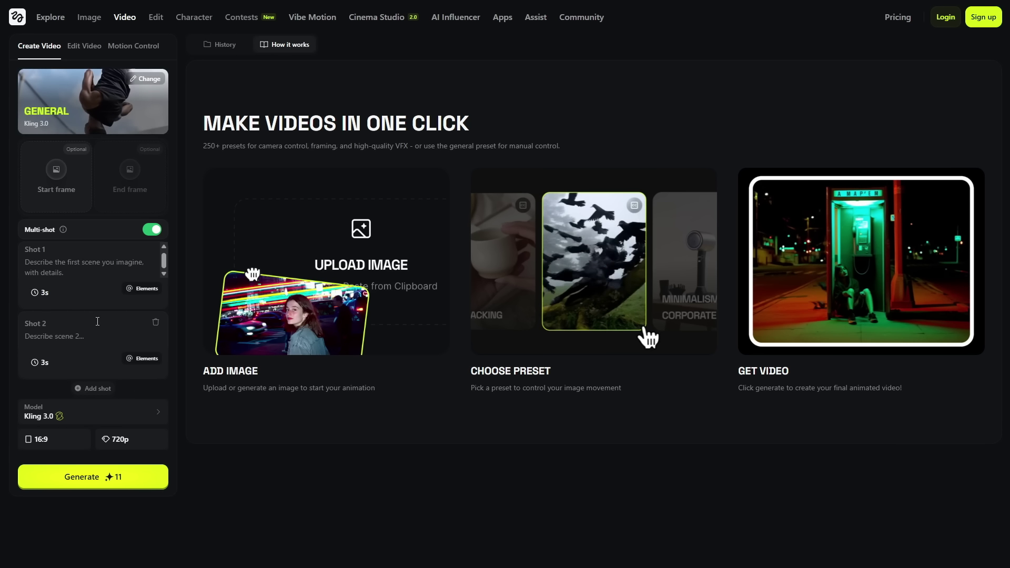
Step: Review the available models, aspect ratio and resolution options, and switch to the Edit Video mode
click(101, 412)
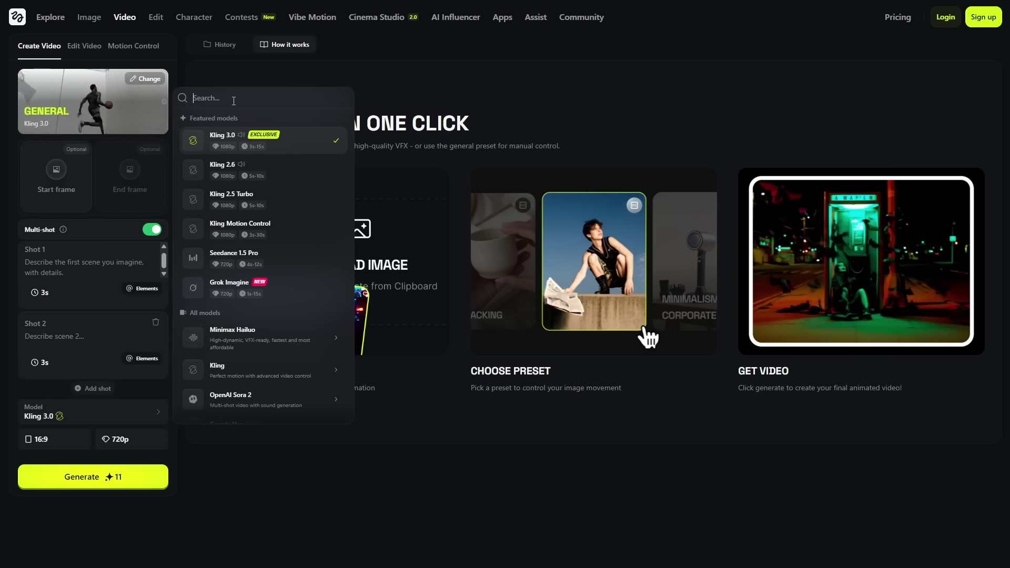
click(45, 449)
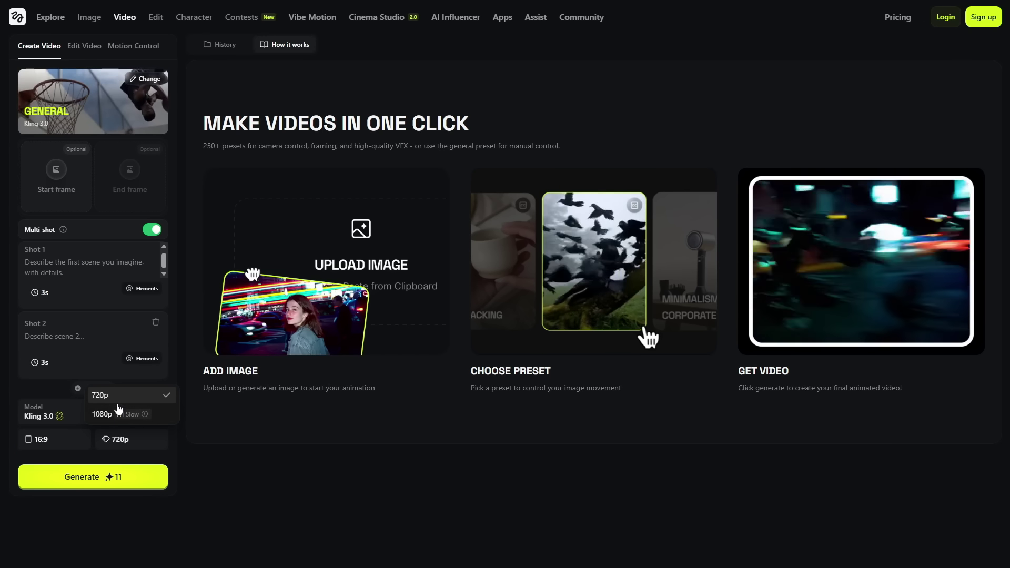
click(262, 434)
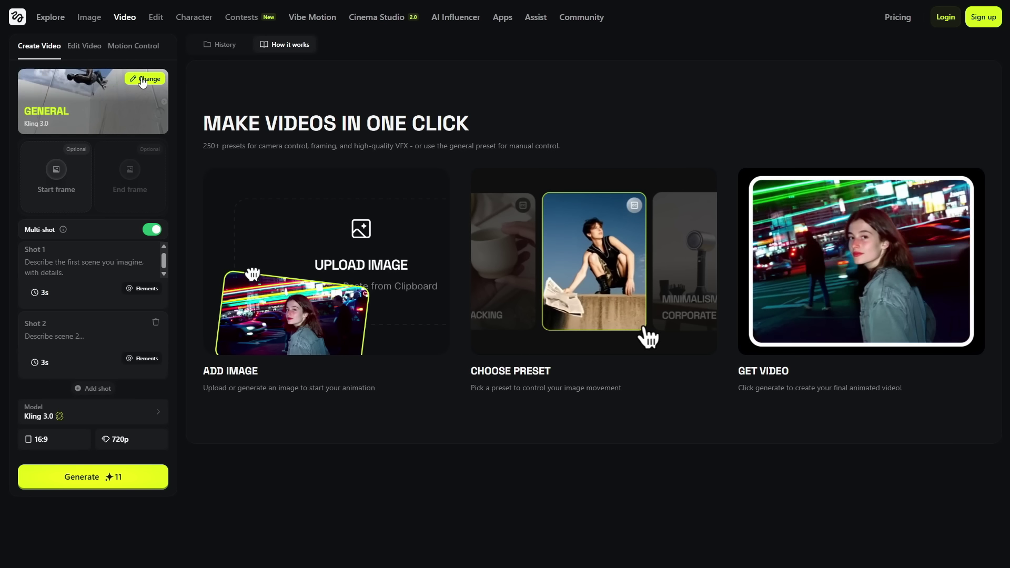
click(87, 46)
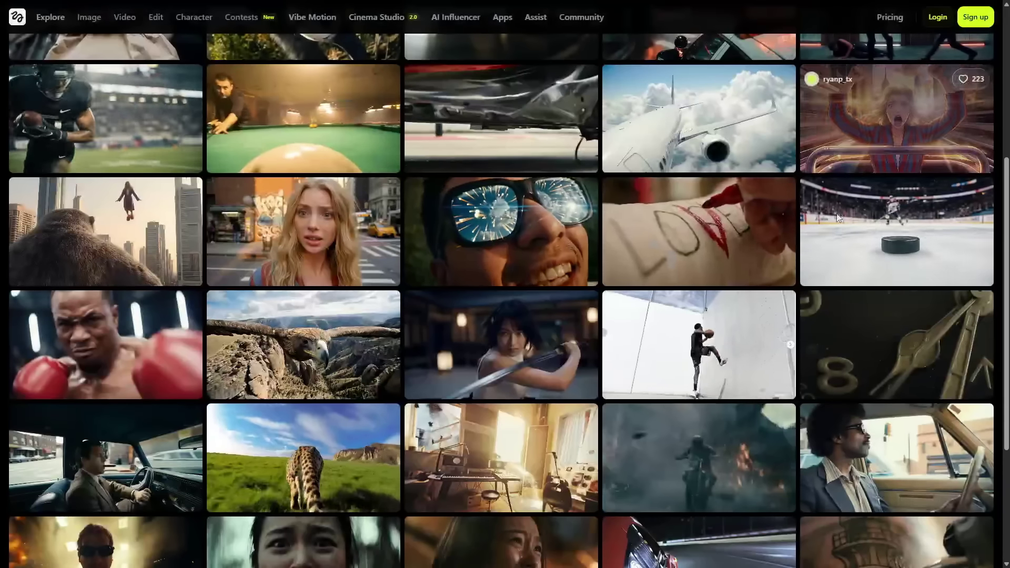
Step: View the gallery video of the blonde woman on a city street
scroll(717, 263, up, 4)
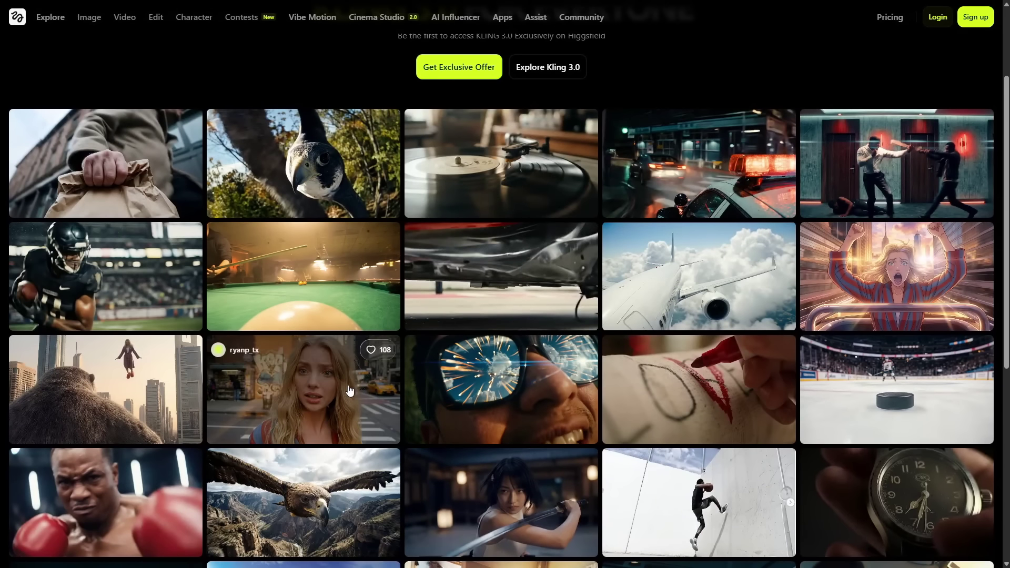
click(369, 384)
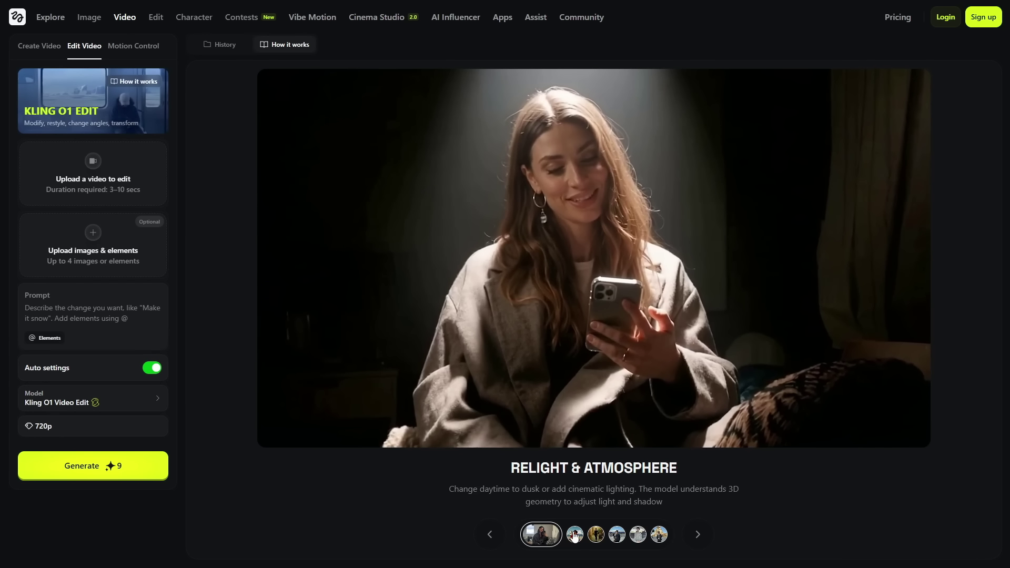
Step: Go through the Kling O1 Edit examples, including Re-frame & Composition and Smart Clean Up
click(575, 536)
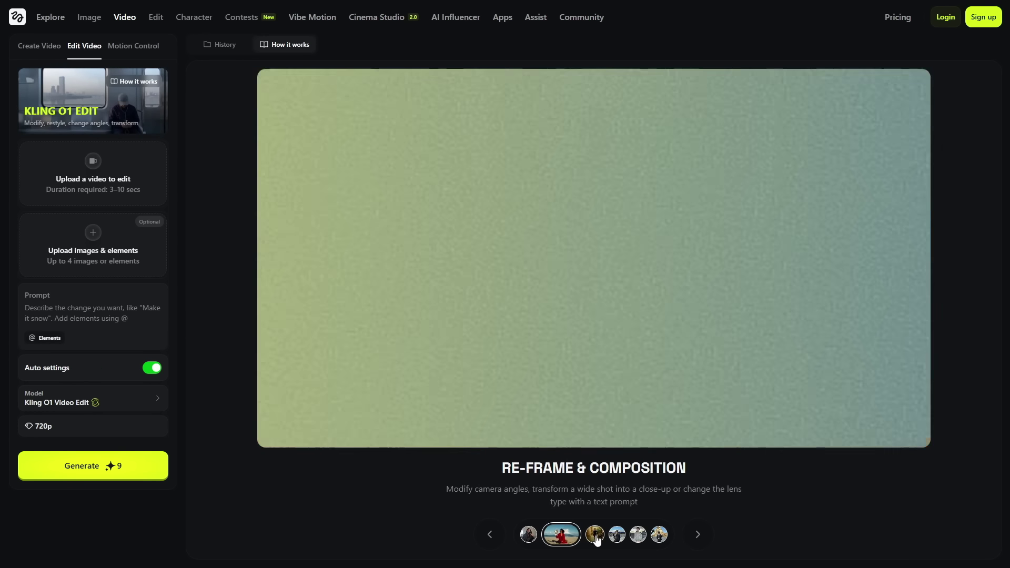
click(595, 535)
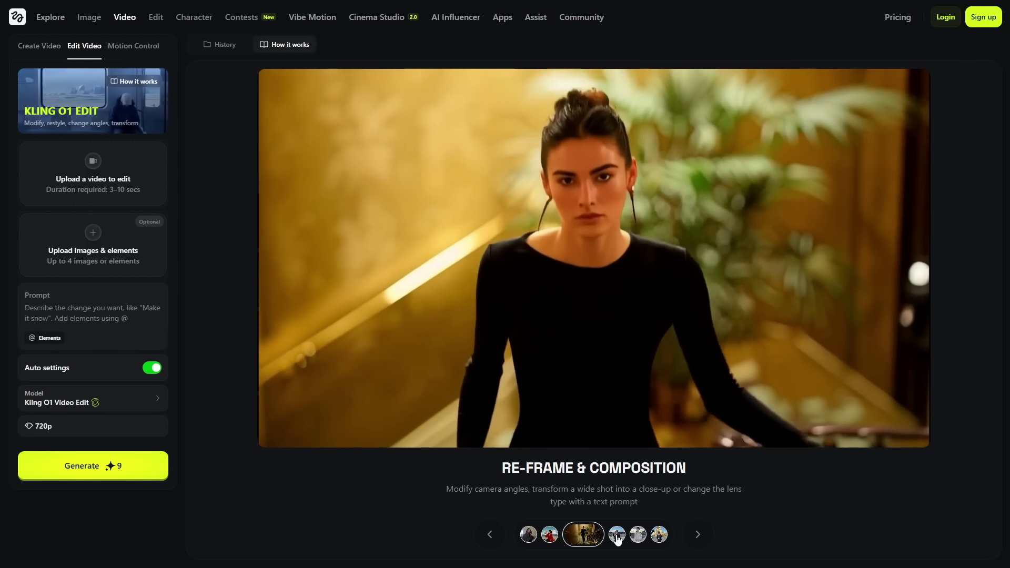
click(617, 536)
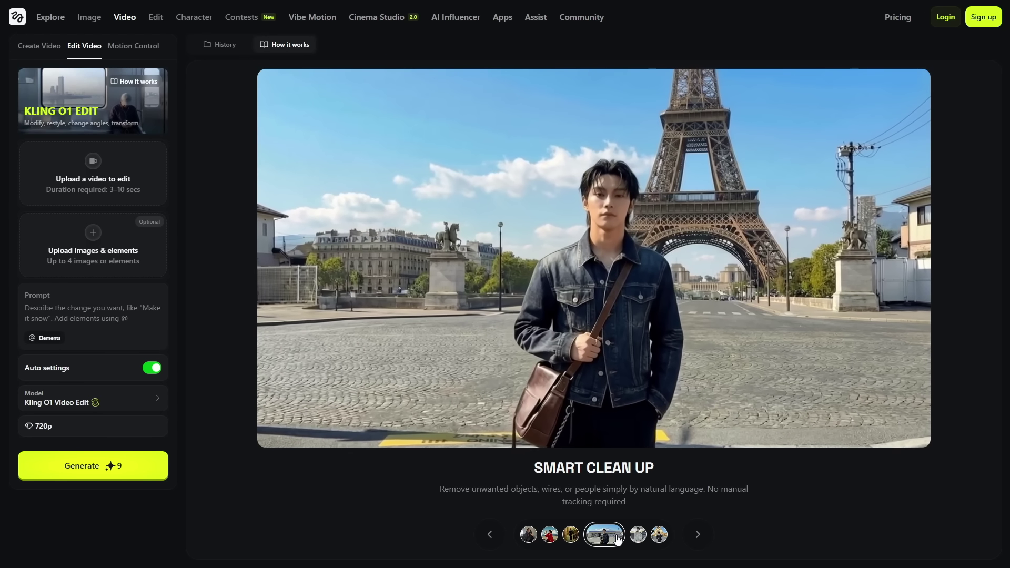
click(638, 536)
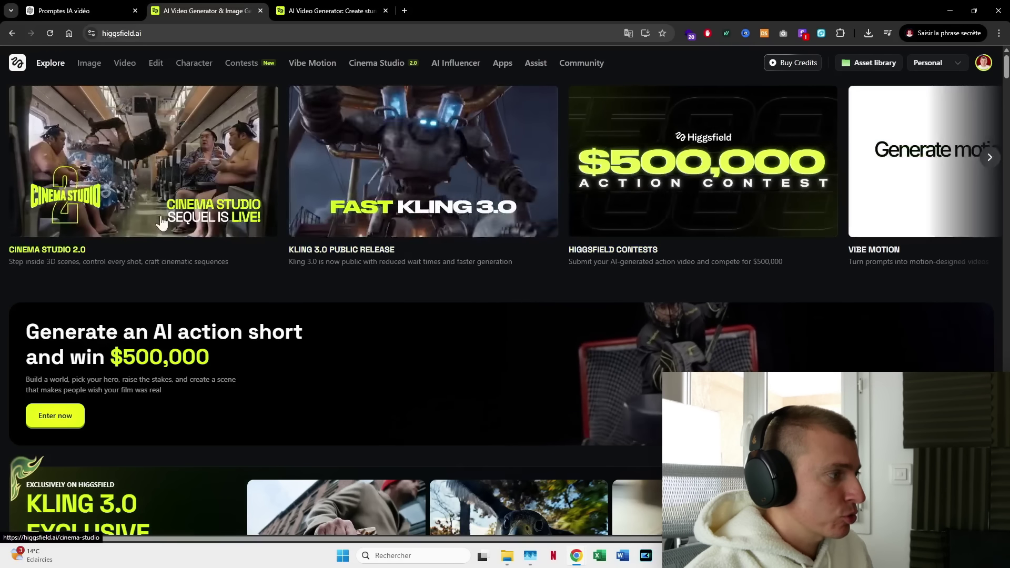
Step: Look over the Higgsfield home page and the image models, and open the Kling 3.0 video generator
scroll(709, 363, down, 5)
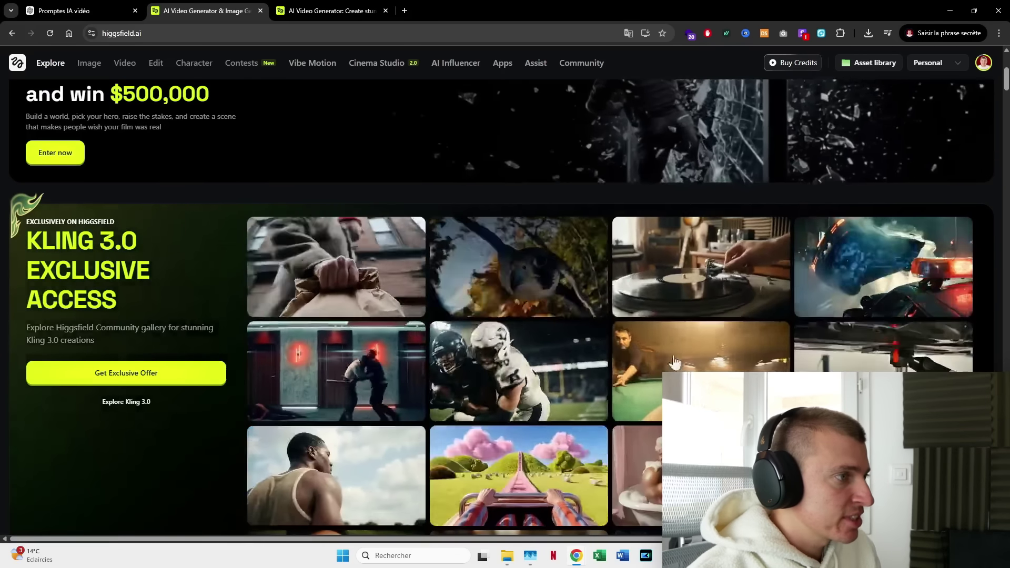
scroll(473, 195, up, 5)
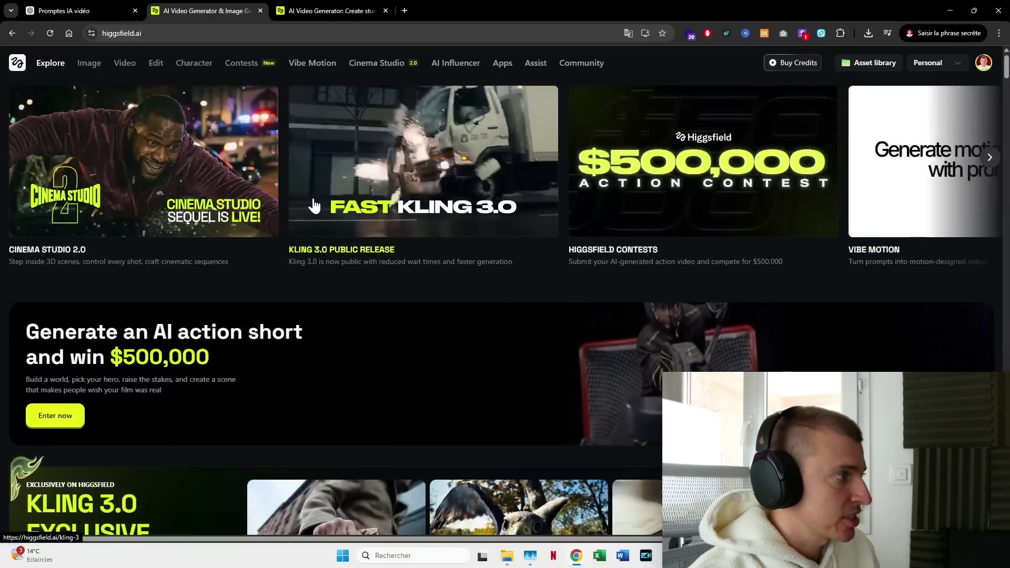
mouse_move(83, 68)
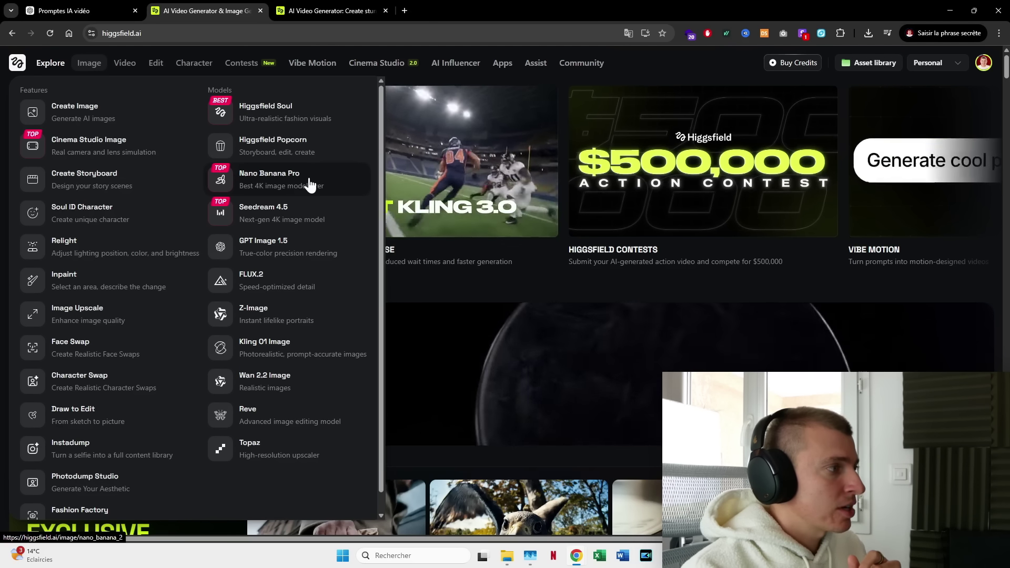
mouse_move(121, 64)
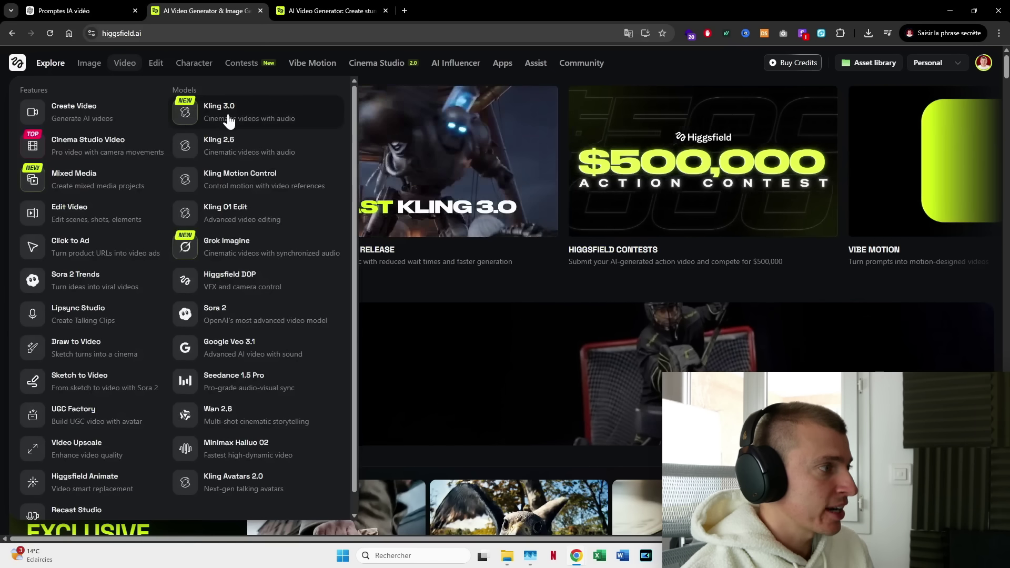
click(229, 120)
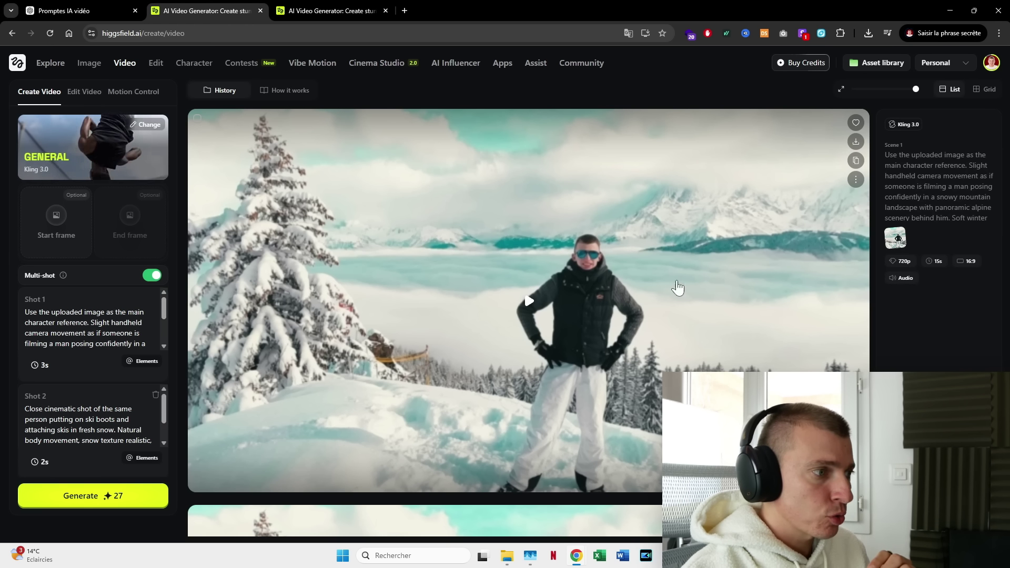
Step: Look through the history of generated videos down to the medieval castle clip
scroll(604, 332, down, 4)
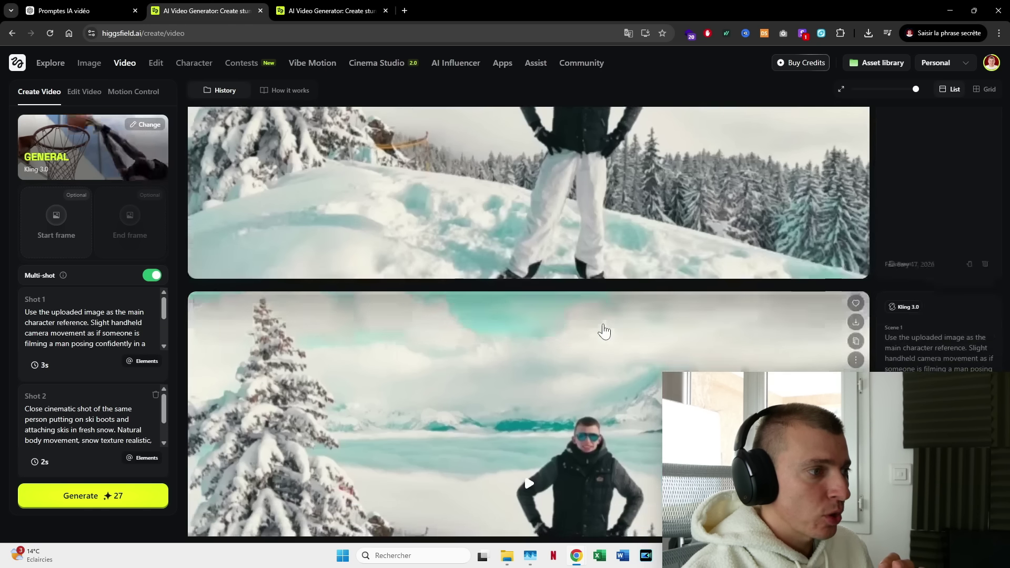
scroll(604, 332, up, 3)
scroll(604, 331, down, 3)
scroll(604, 331, up, 4)
scroll(605, 332, down, 2)
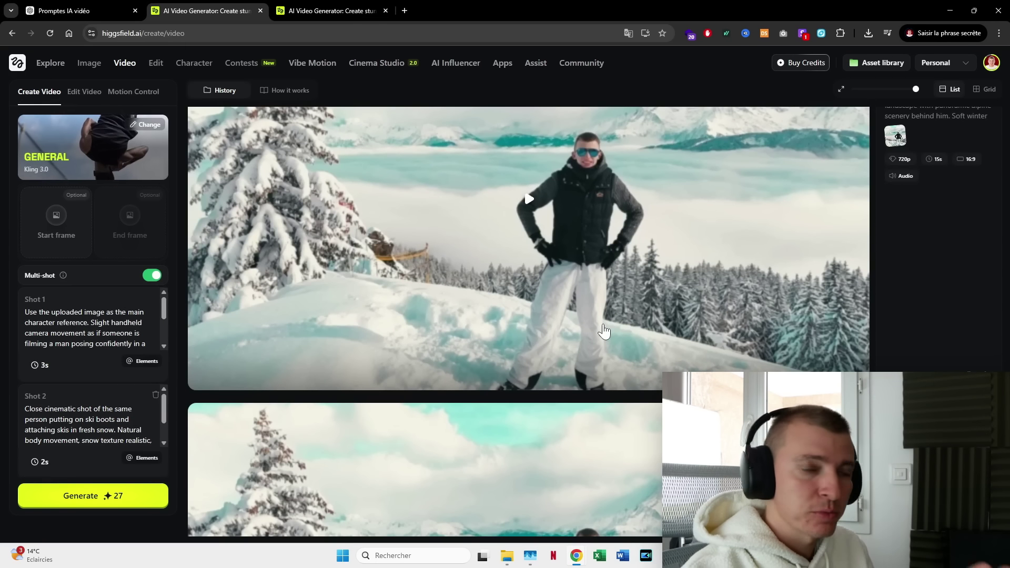
scroll(609, 317, down, 16)
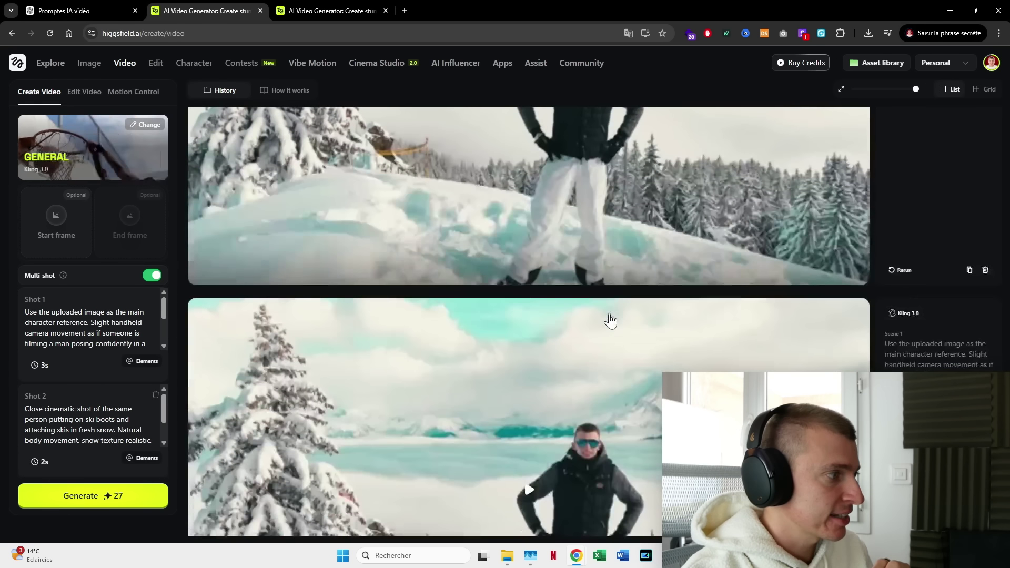
scroll(614, 325, down, 20)
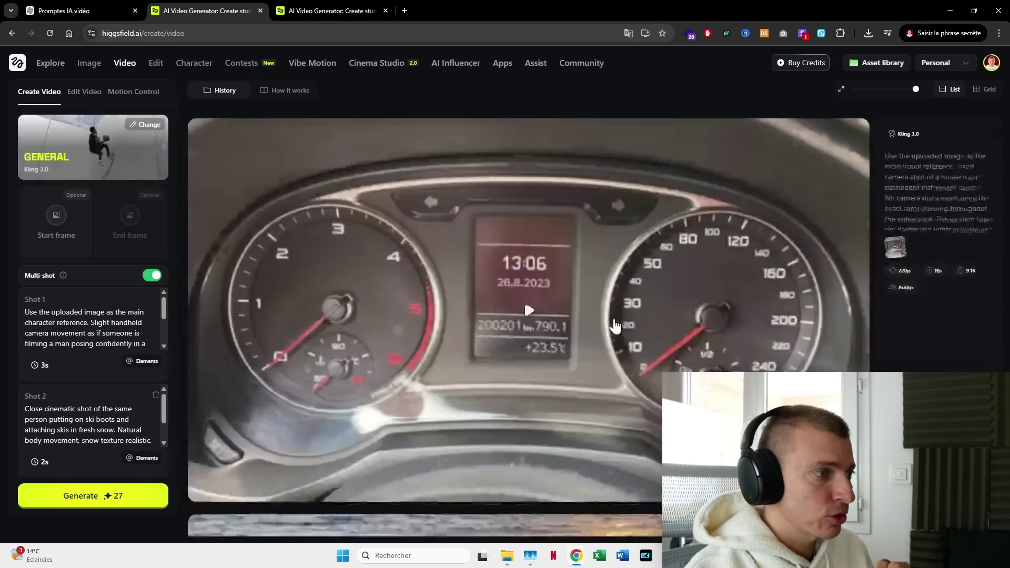
scroll(628, 345, down, 20)
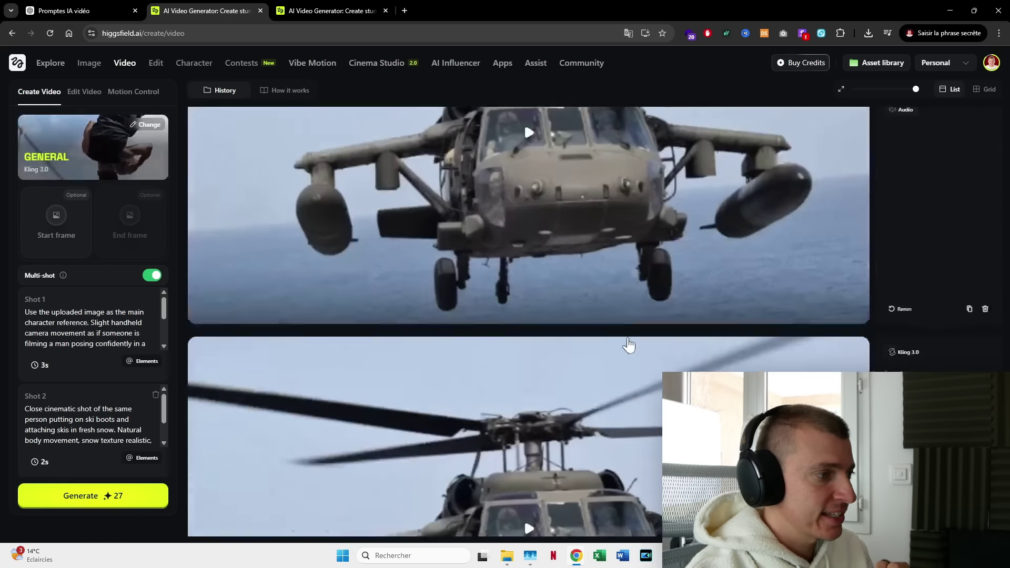
scroll(629, 345, down, 20)
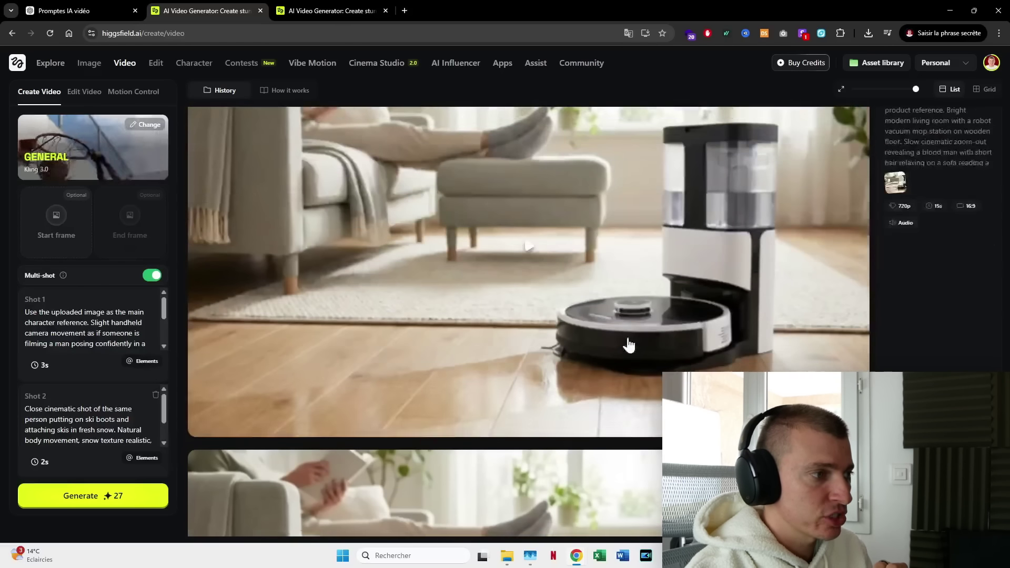
scroll(628, 343, down, 8)
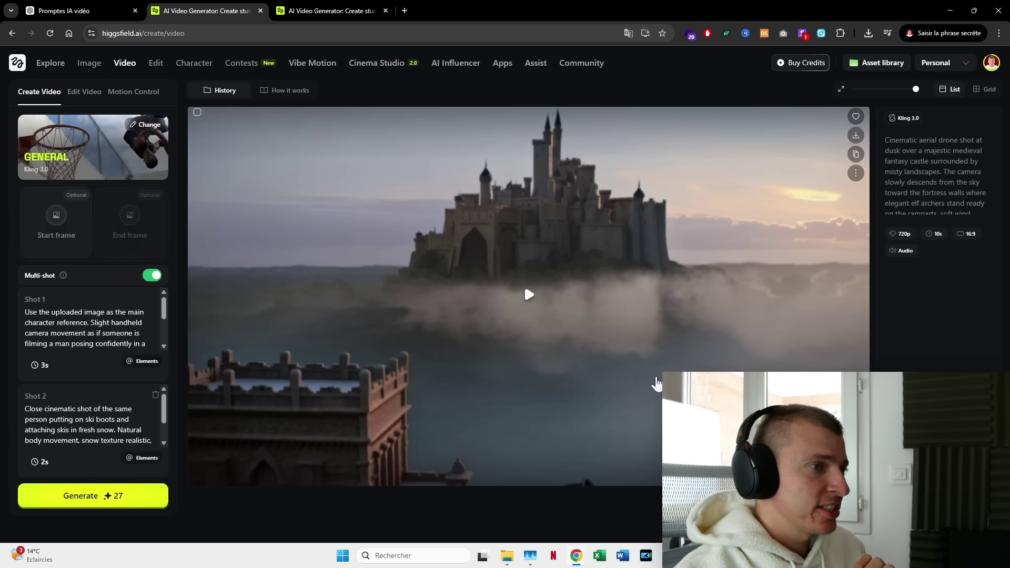
Step: Load the medieval castle video's prompt and settings into the video creation form
click(940, 175)
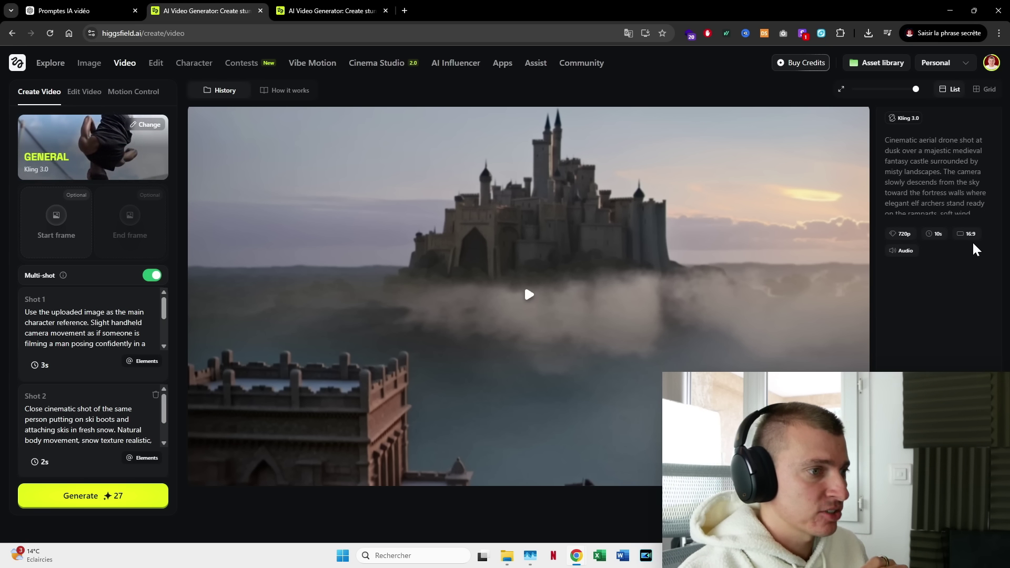
click(893, 362)
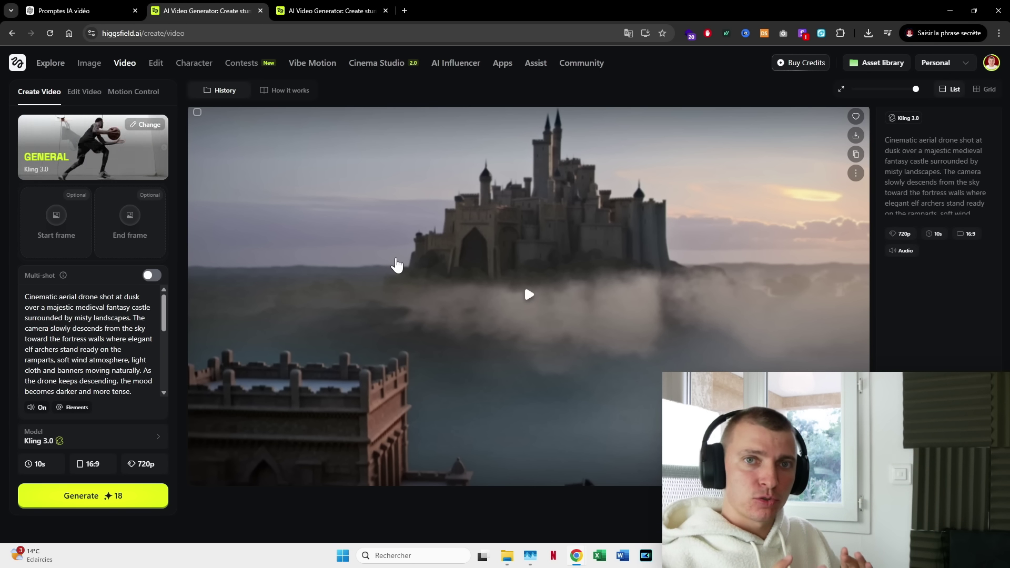
Step: Play and pause the castle video, and read through its full prompt in the creation form
click(525, 294)
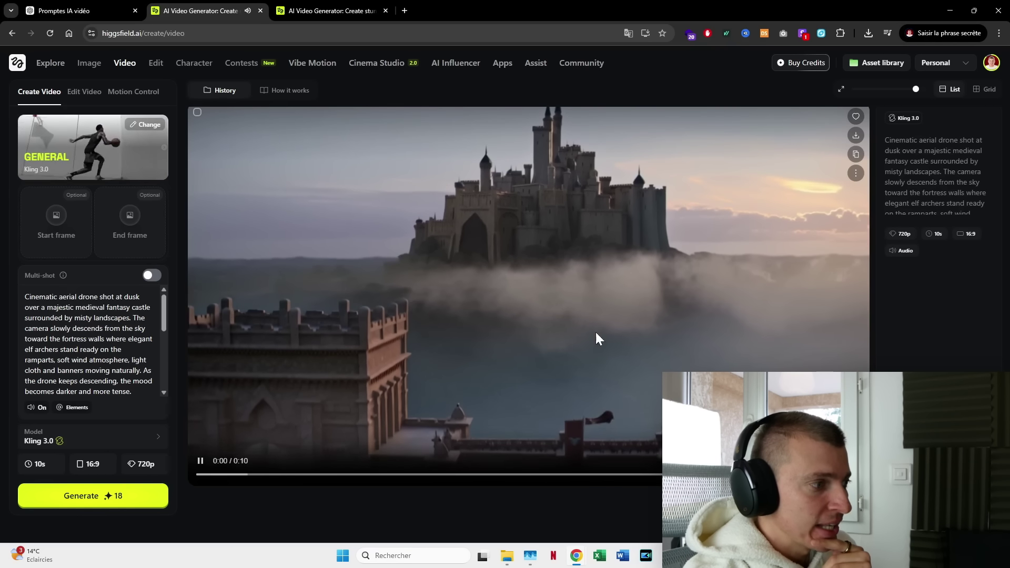
click(547, 326)
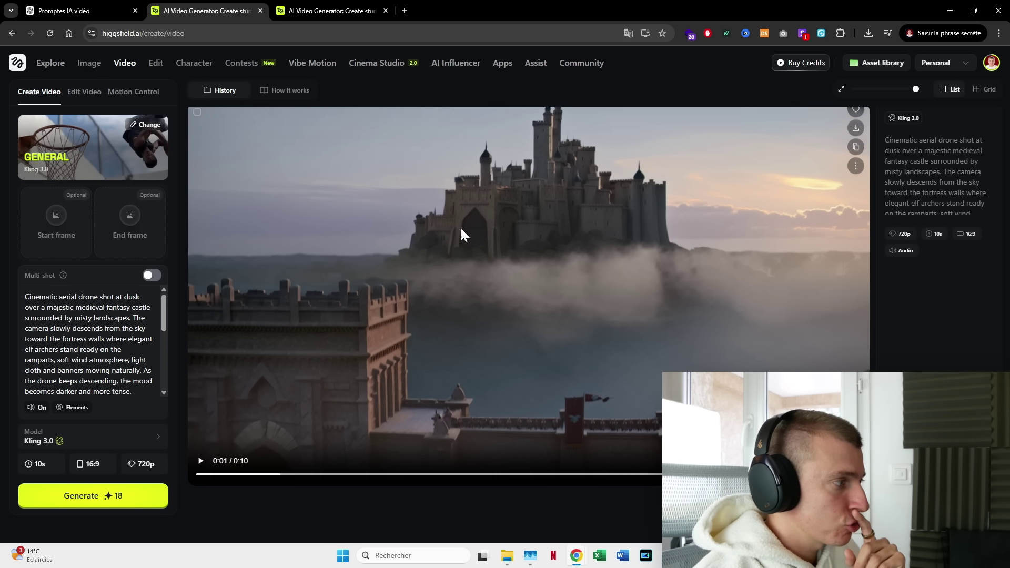
scroll(155, 342, down, 8)
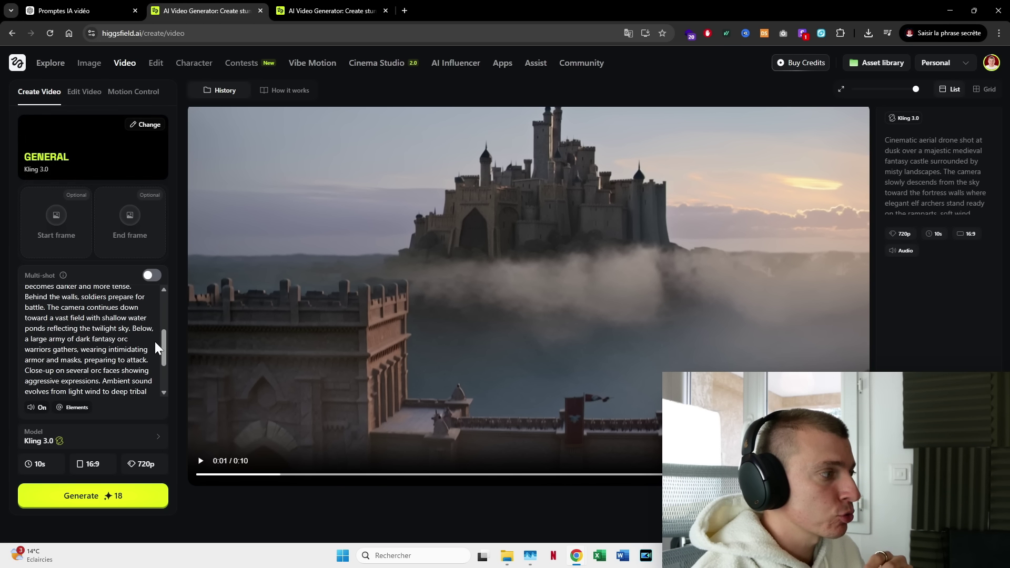
Step: Return to the beginning of the castle prompt, and play and pause the medieval castle video
scroll(89, 340, up, 8)
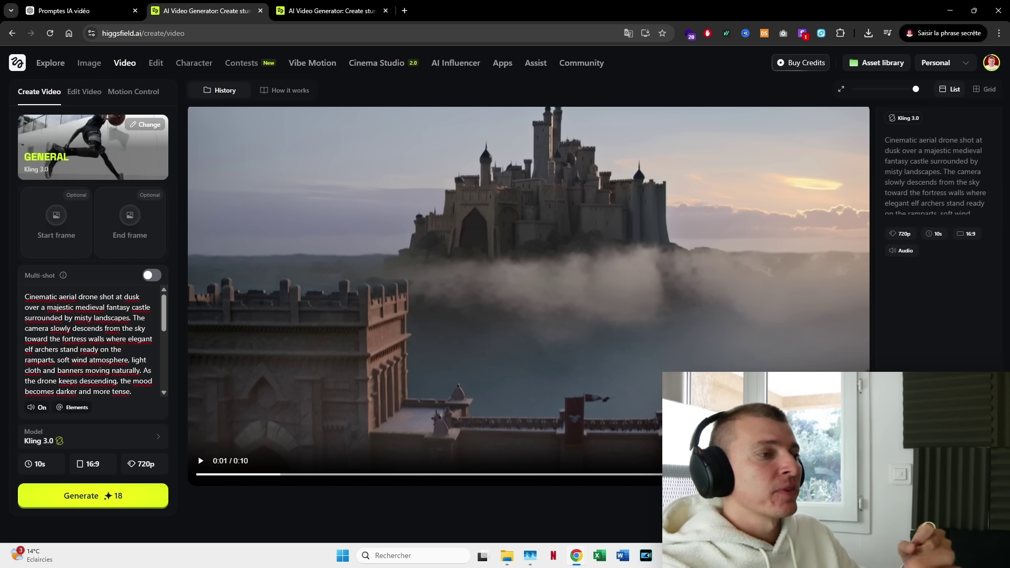
click(655, 312)
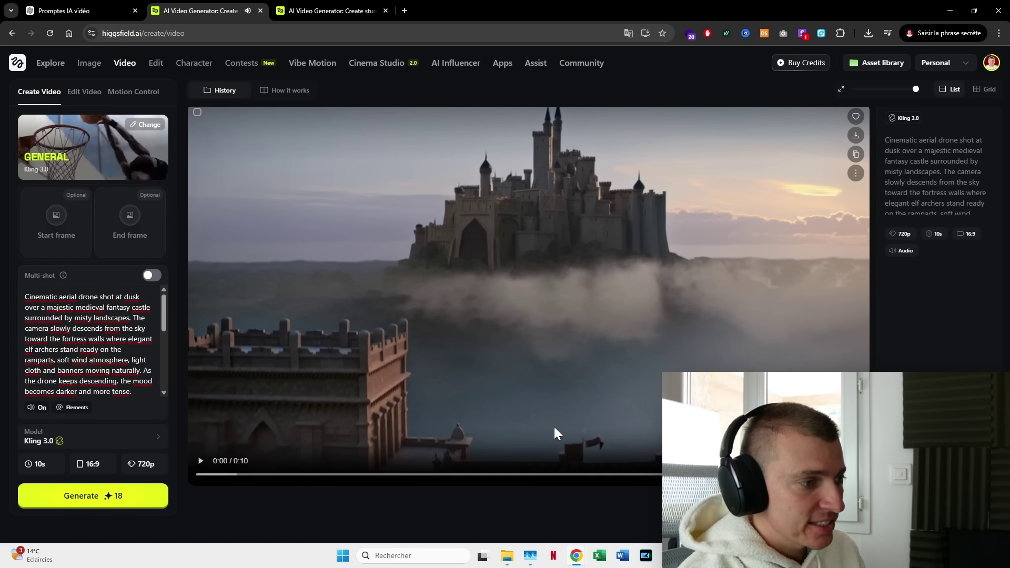
click(516, 404)
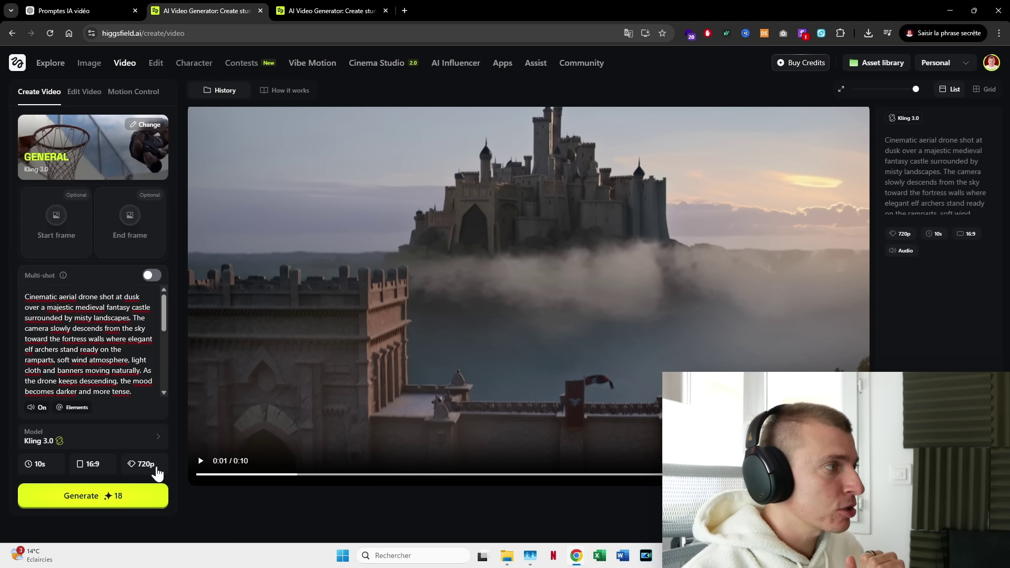
Step: Switch to the ChatGPT conversation and browse from its first Kling 3.0 request to the helicopter scene request
click(68, 10)
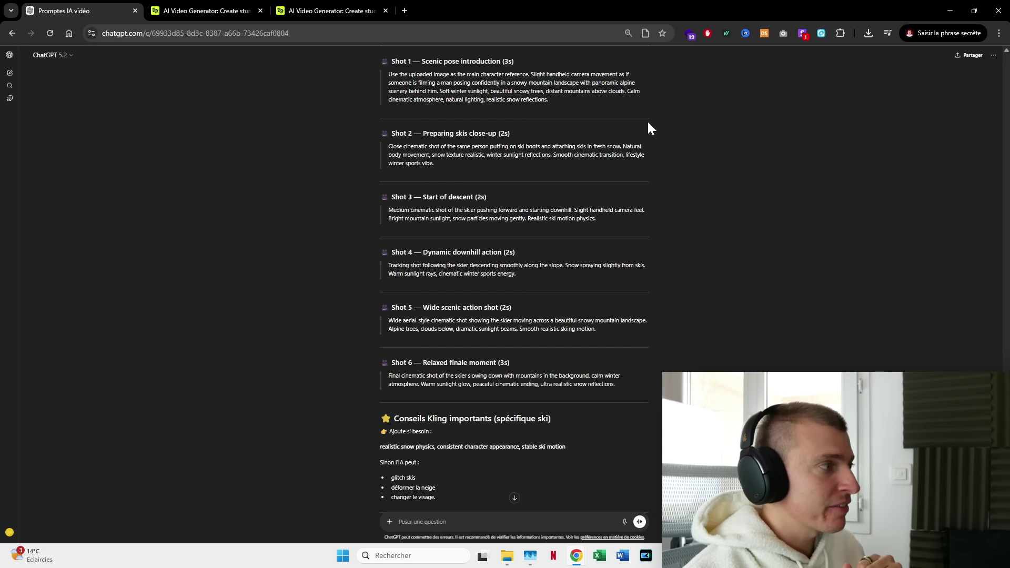
scroll(740, 312, up, 15)
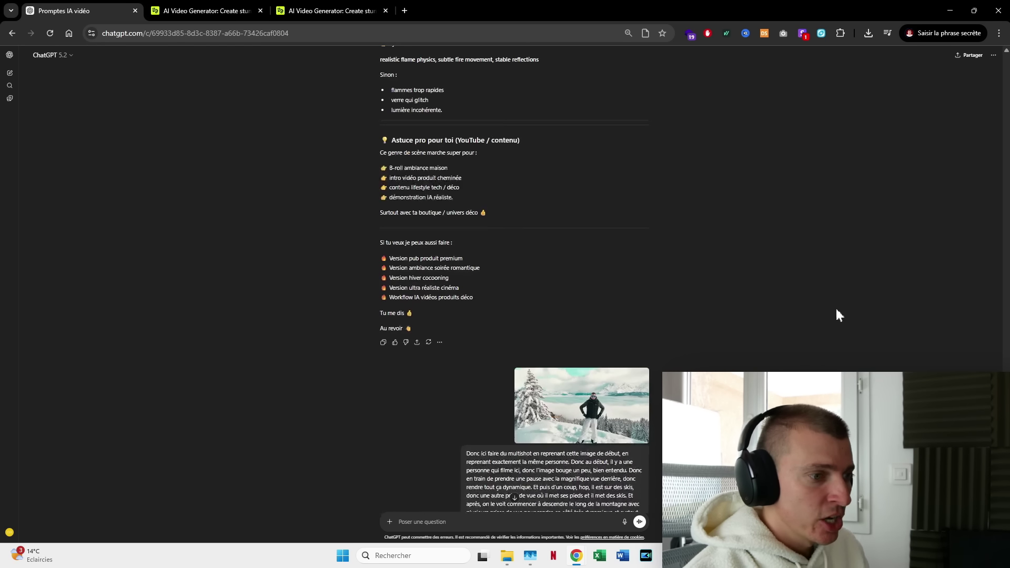
drag(1006, 210, 997, 63)
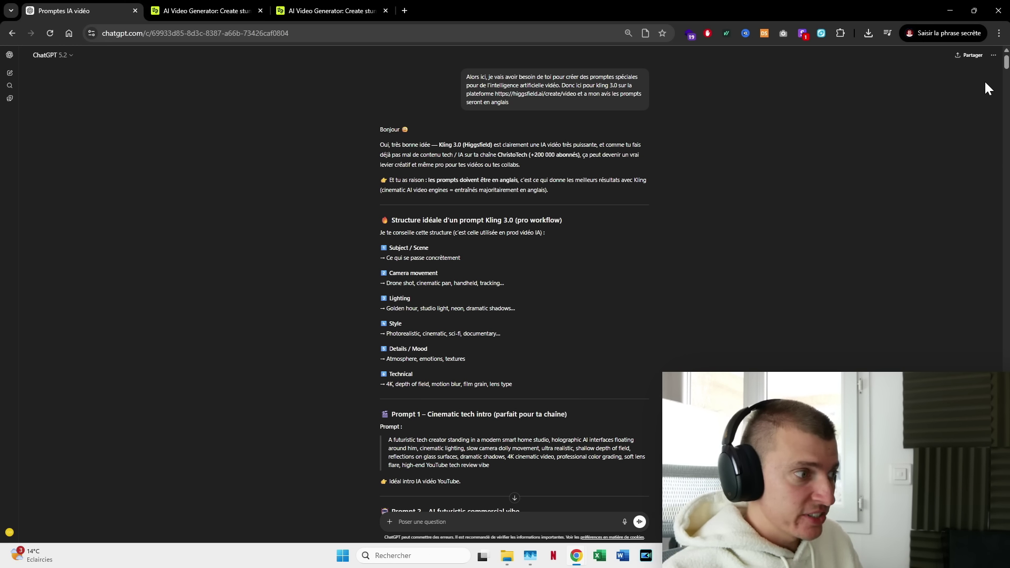
drag(1006, 63, 951, 348)
scroll(594, 174, up, 1)
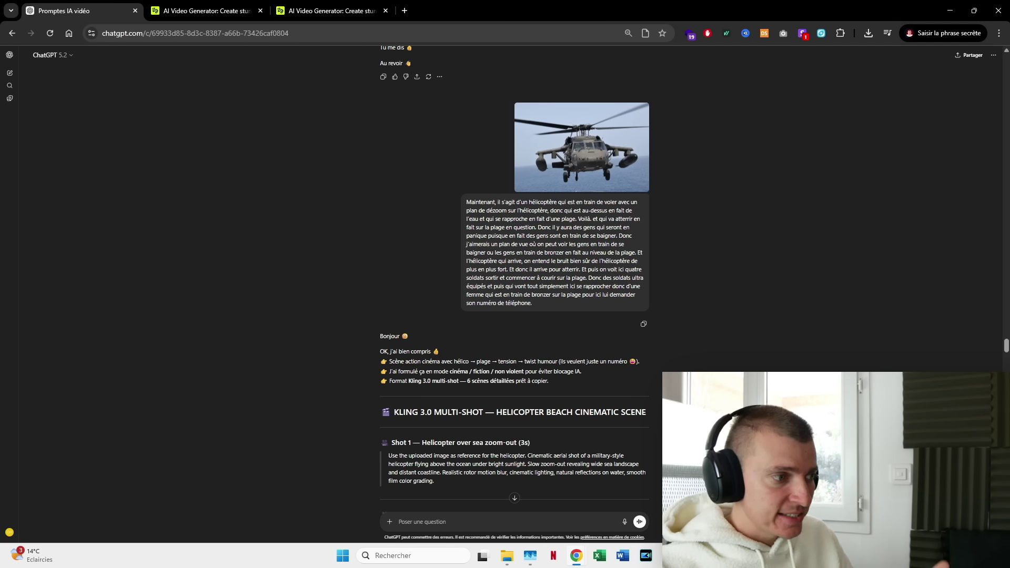
Step: Read the helicopter beach request and its six multi-shot prompts, highlighting the request text and several shot headings
drag(474, 200, 557, 311)
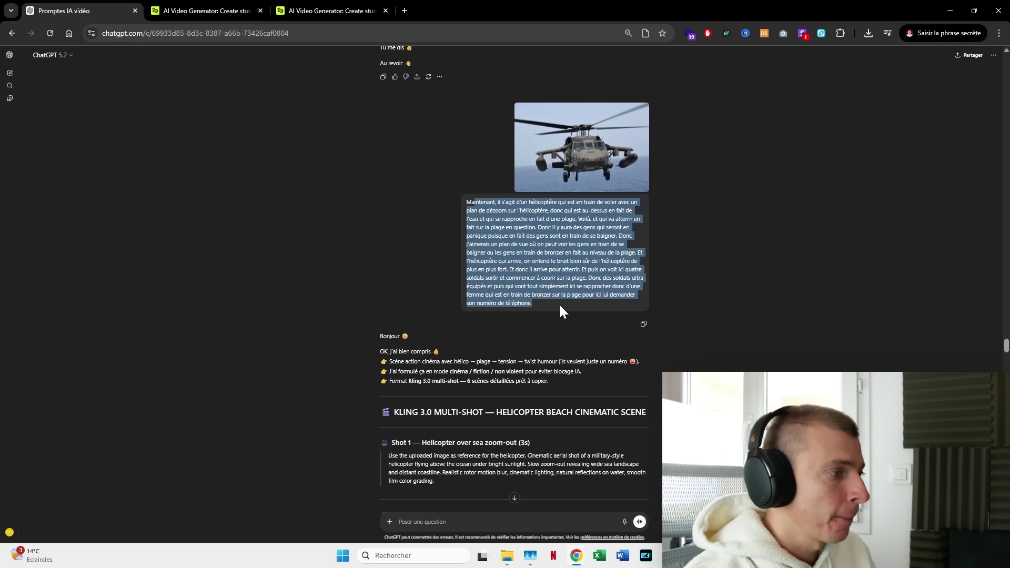
scroll(526, 273, down, 4)
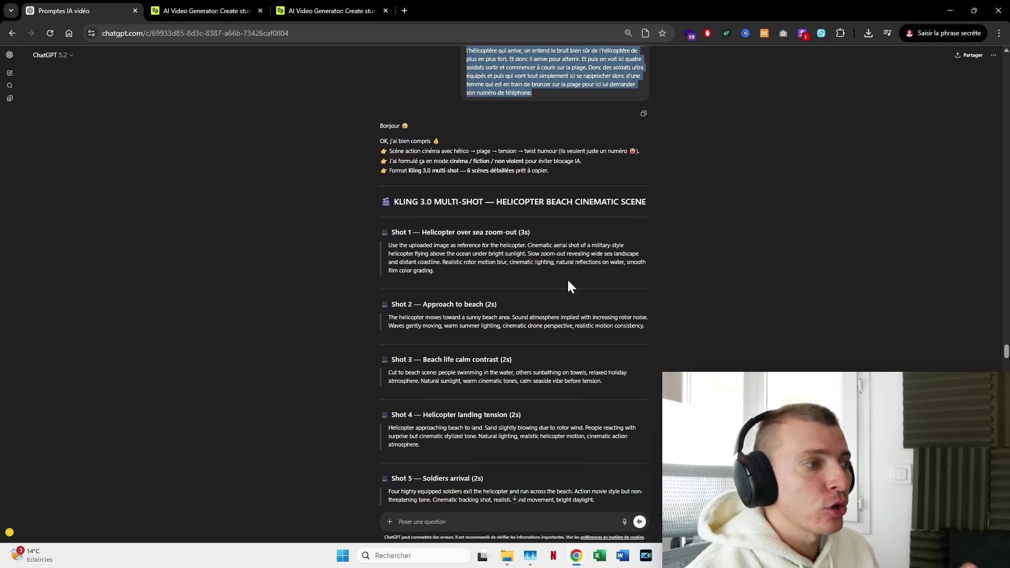
scroll(416, 221, down, 2)
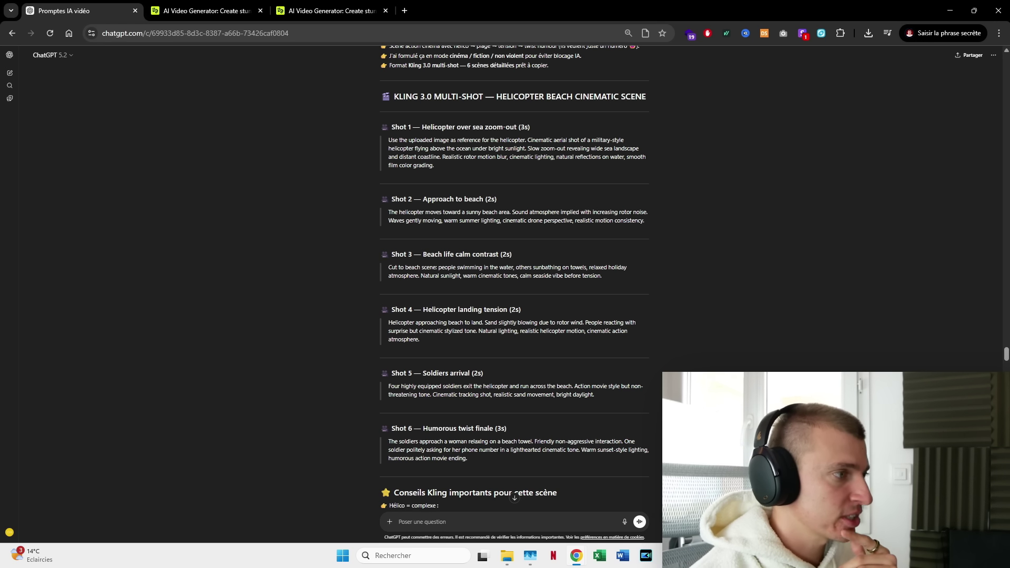
drag(392, 127, 535, 128)
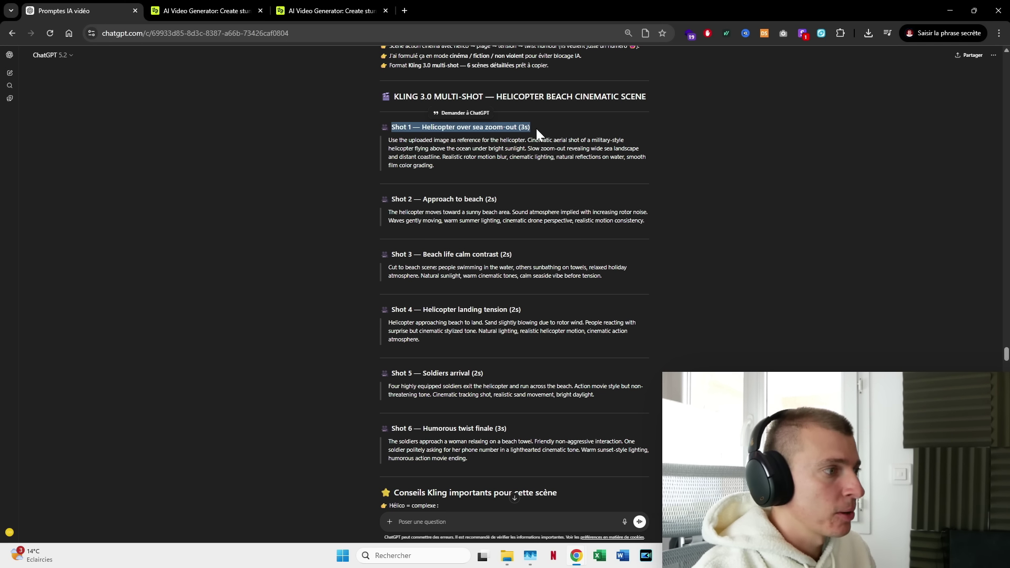
drag(381, 199, 497, 199)
triple_click(456, 254)
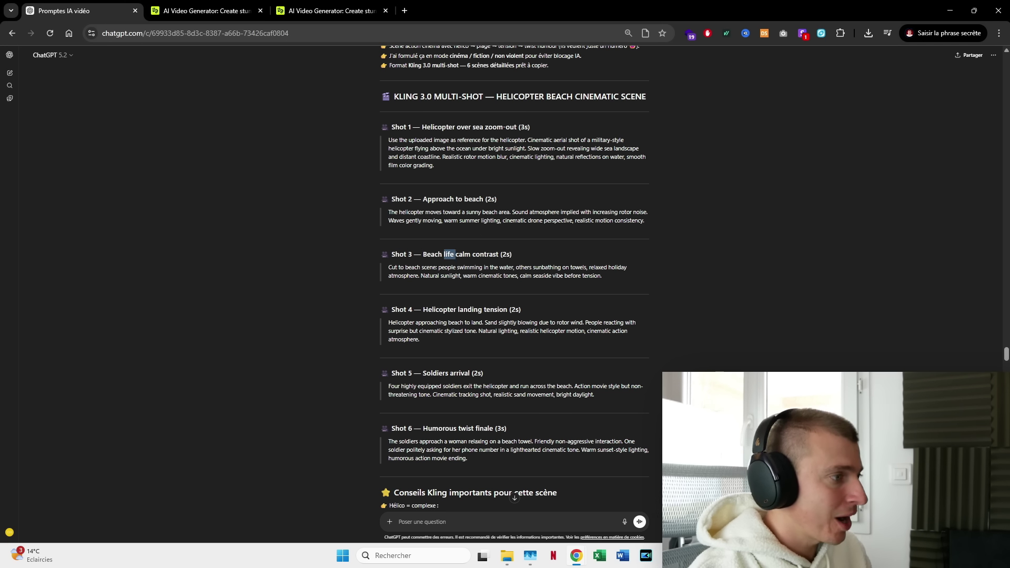
scroll(448, 330, down, 2)
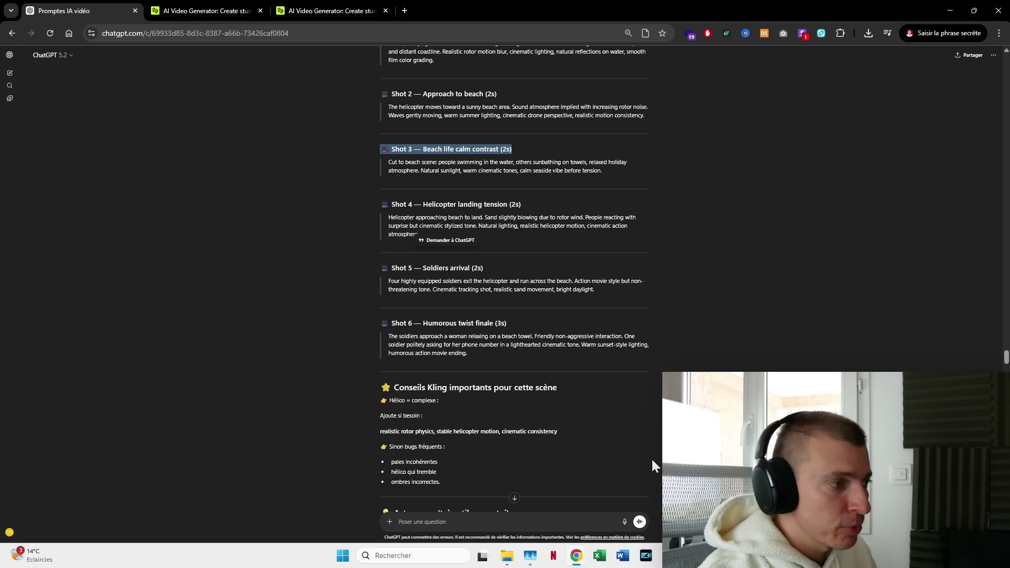
triple_click(529, 267)
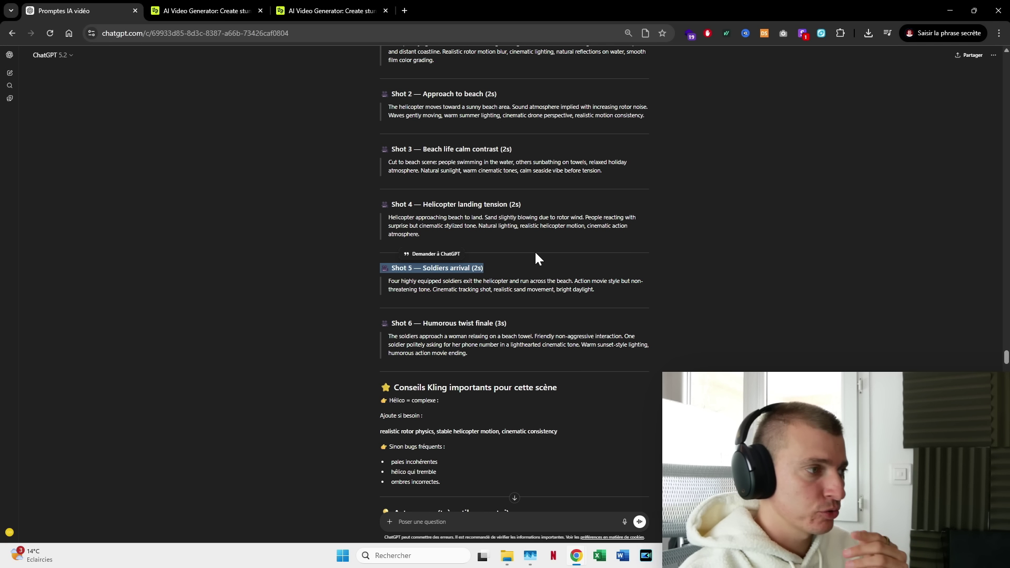
Step: Look through the humorous helicopter ideas down to the multi-shot prompts for the helicopter pizza delivery
scroll(652, 221, up, 10)
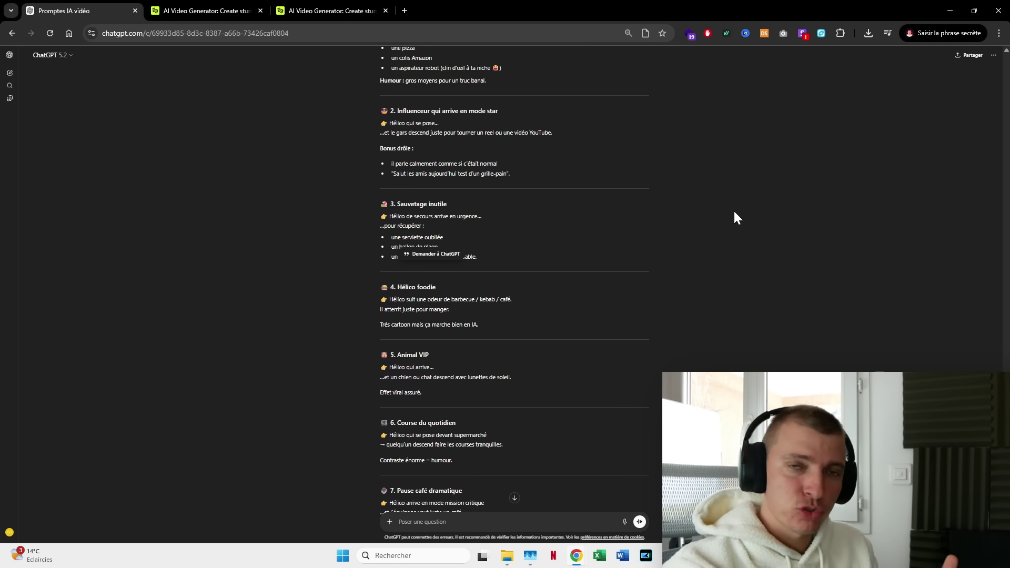
scroll(734, 201, down, 15)
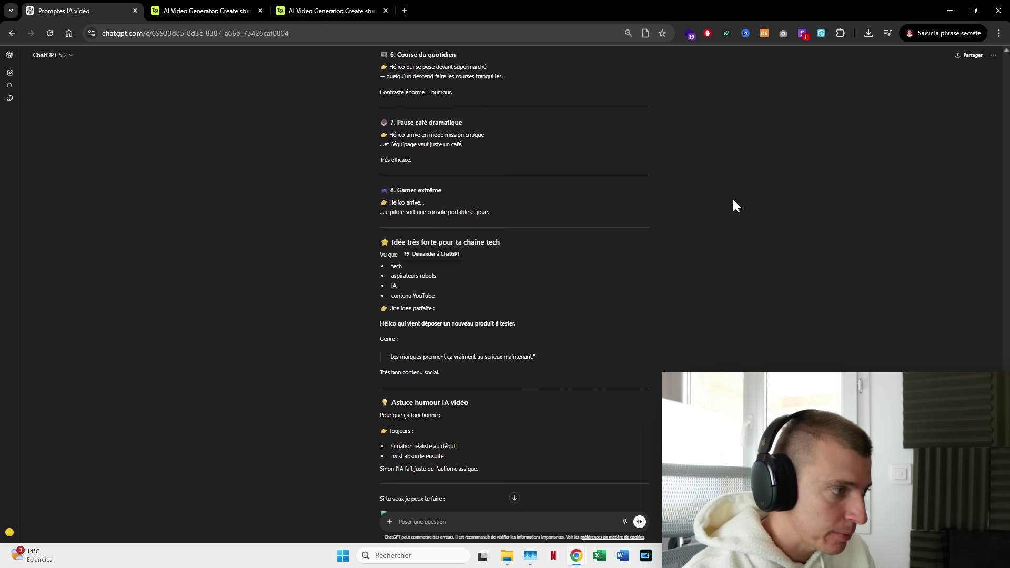
scroll(737, 213, down, 2)
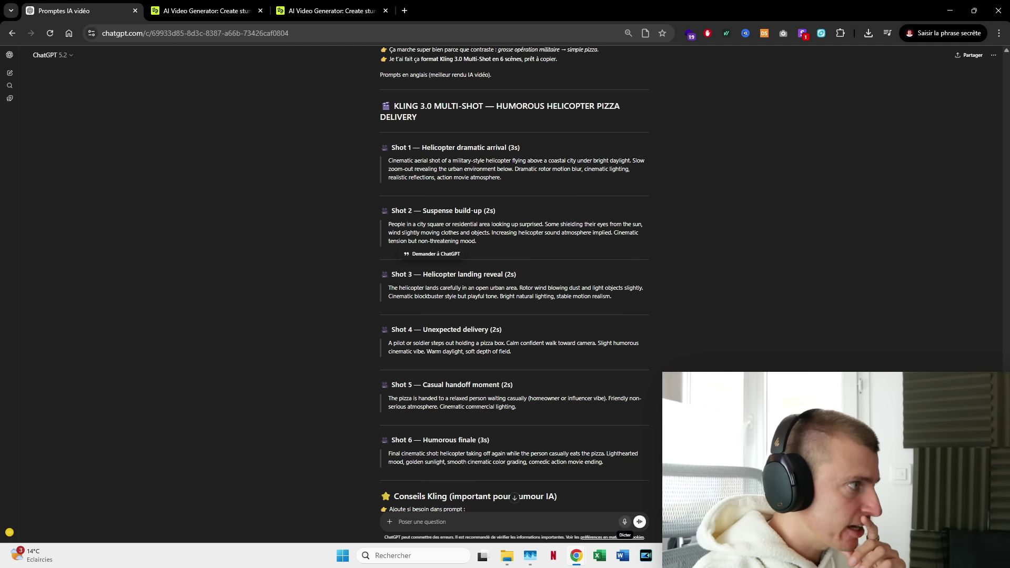
Step: Switch back to Higgsfield and use the tech YouTuber video's portrait reference image as the start frame
click(251, 5)
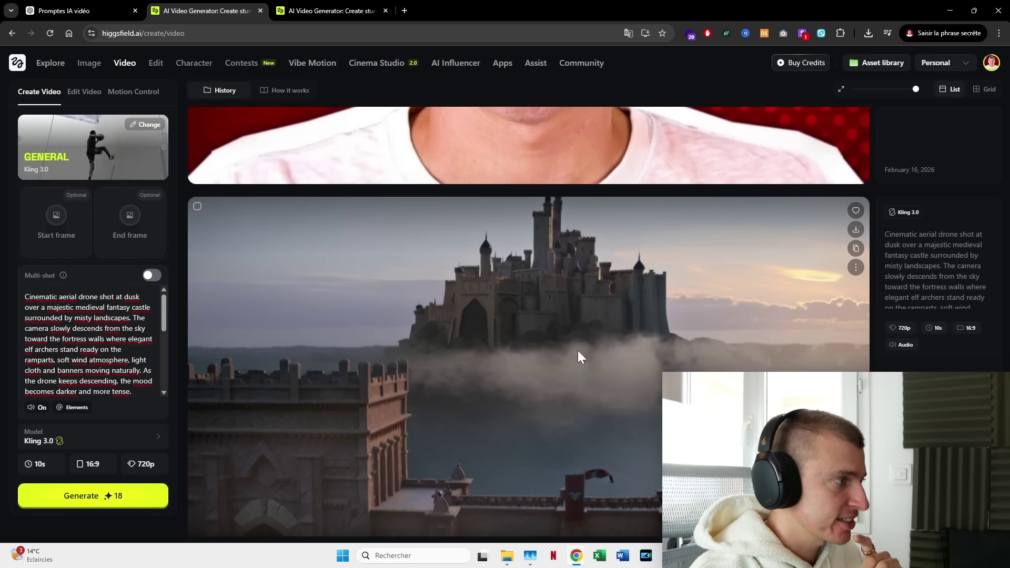
scroll(569, 398, up, 2)
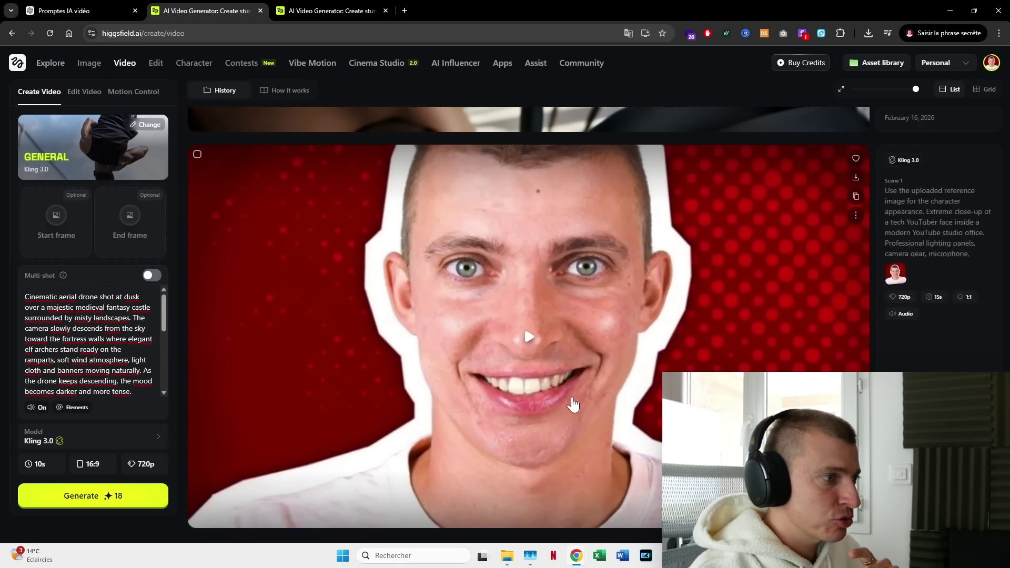
click(894, 262)
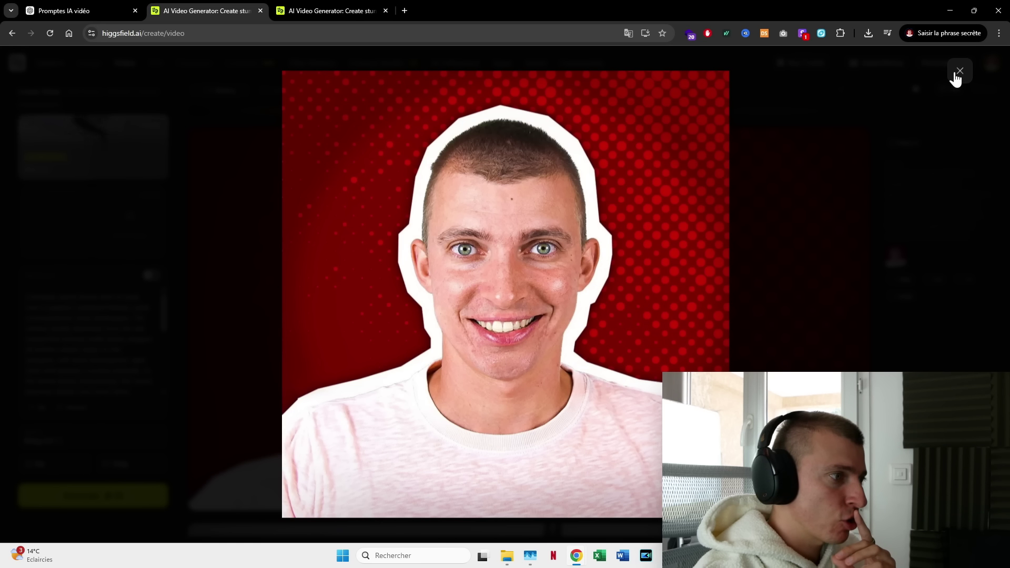
click(959, 71)
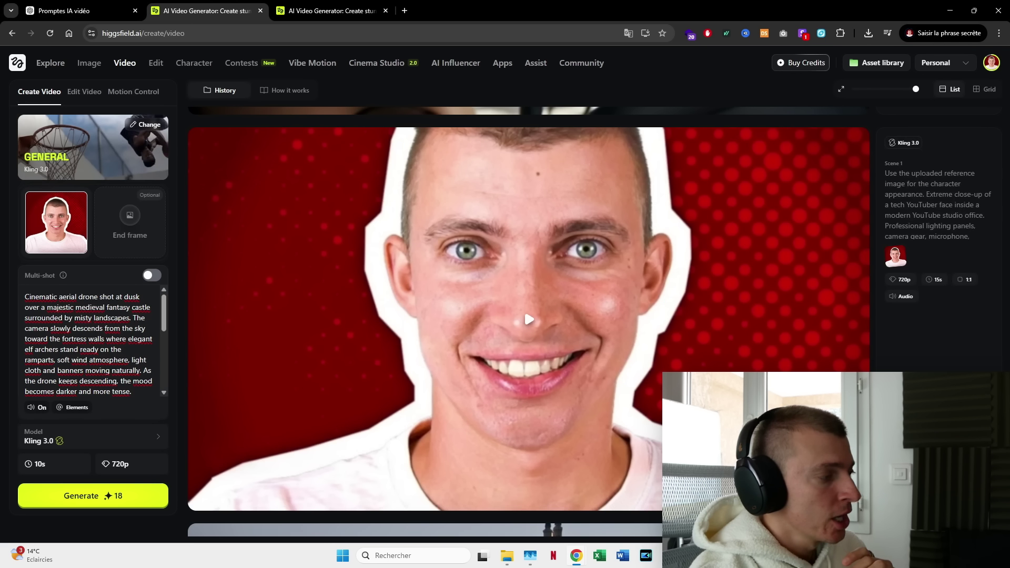
Step: Turn on Multi-shot and review the skiing prompts and durations of all six shots
click(152, 275)
scroll(93, 289, down, 3)
scroll(93, 289, down, 5)
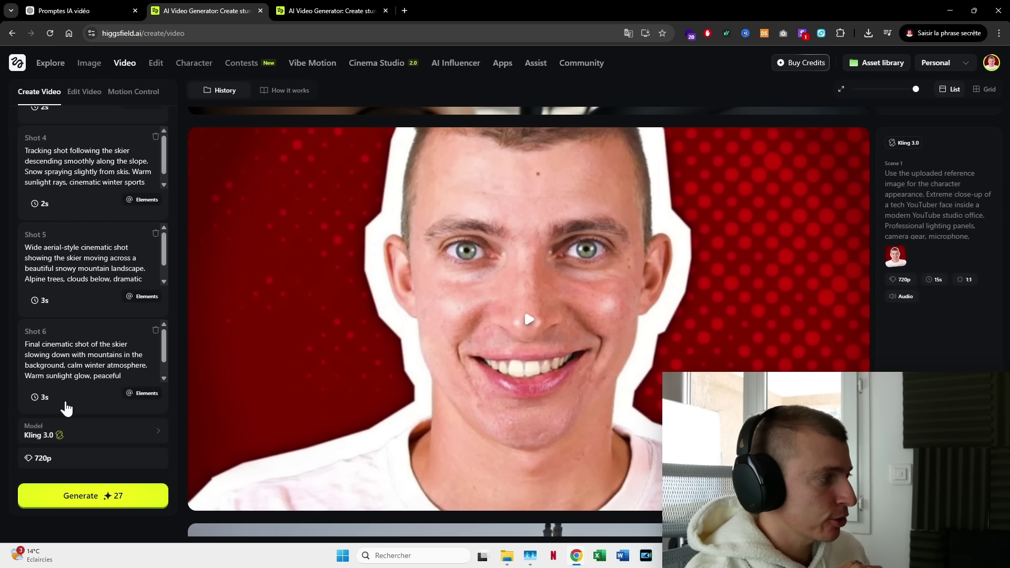
scroll(93, 290, up, 7)
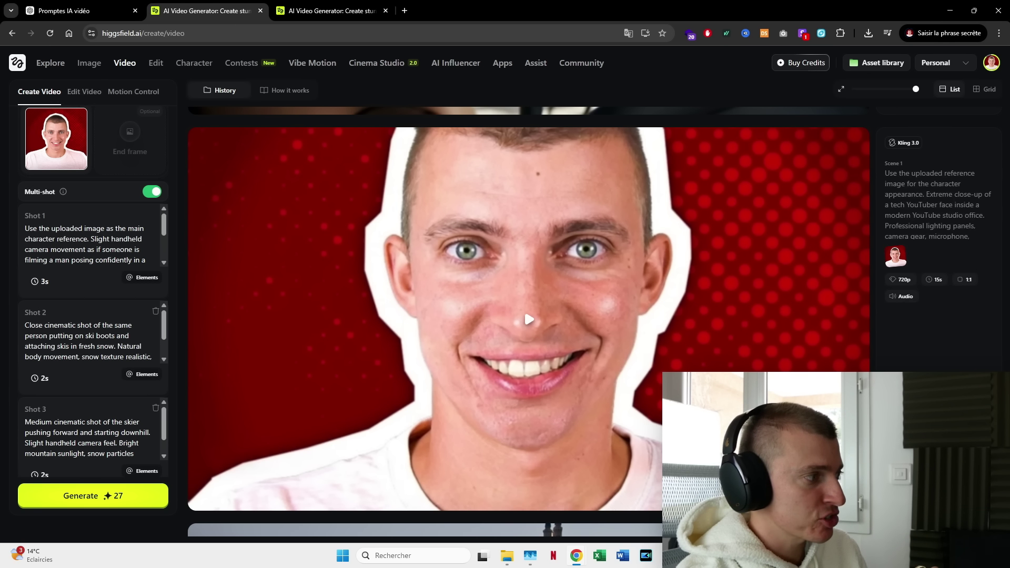
Step: Open Shot 1's duration setting, and read the following shots' prompts with the browser in full screen
click(44, 282)
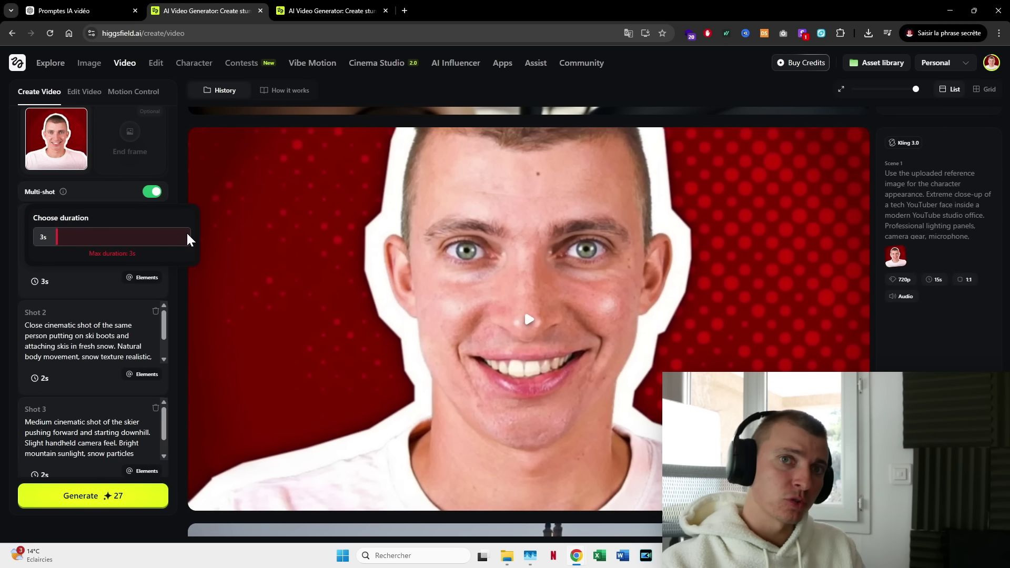
key(F11)
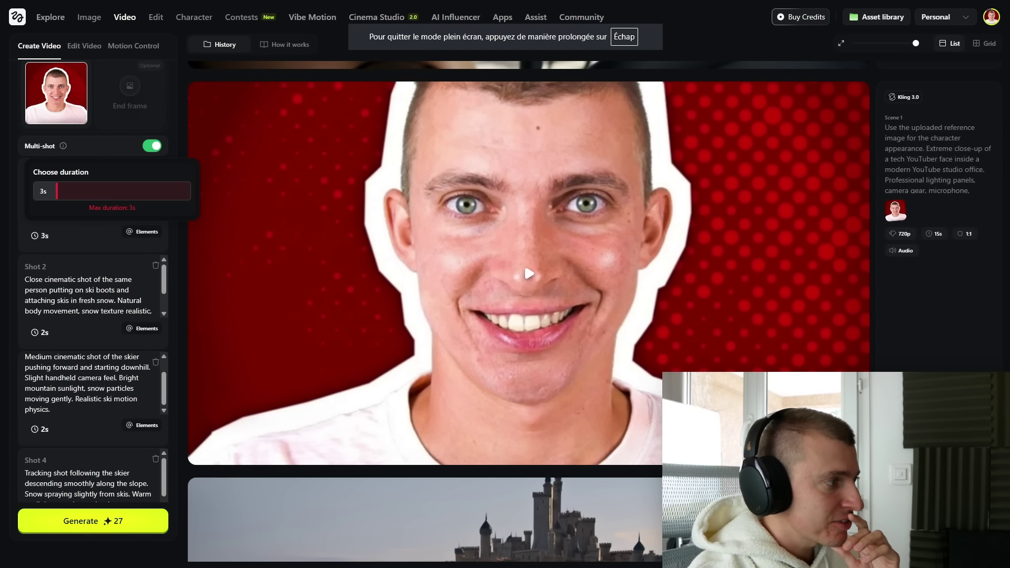
scroll(90, 290, down, 2)
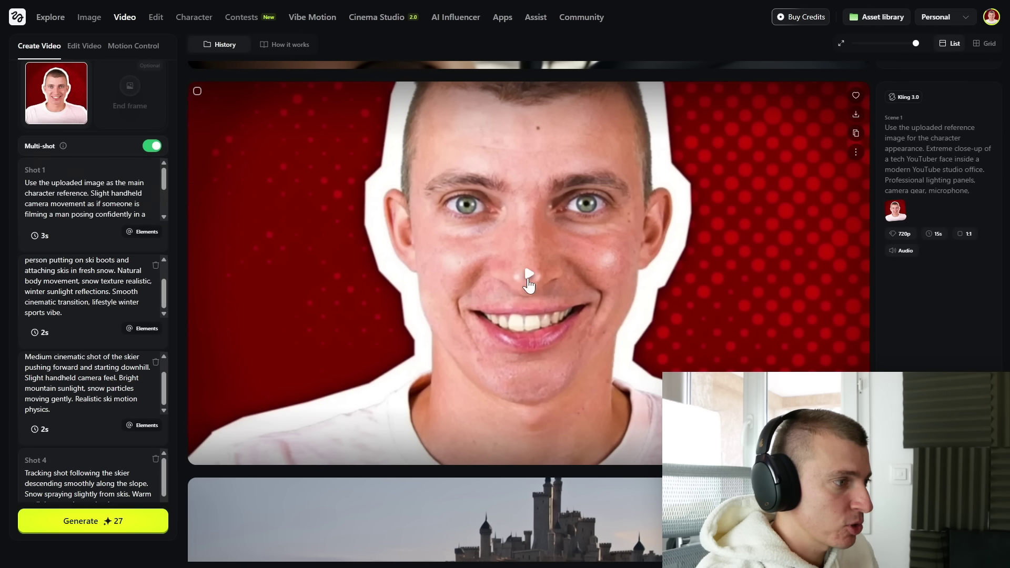
Step: Play the tech YouTuber video, view it in full screen, and pause it before leaving the full-screen view
click(528, 276)
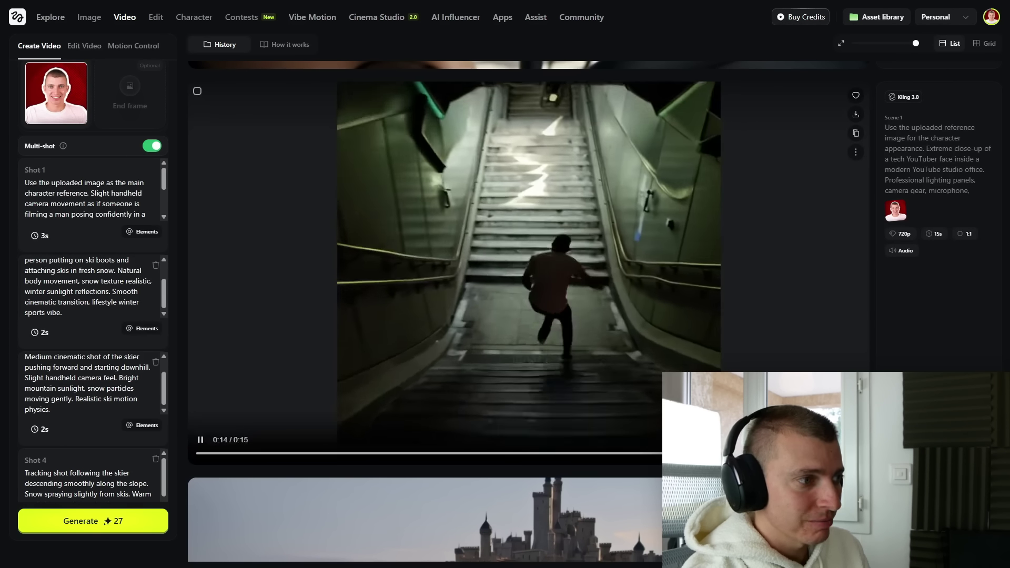
key(f)
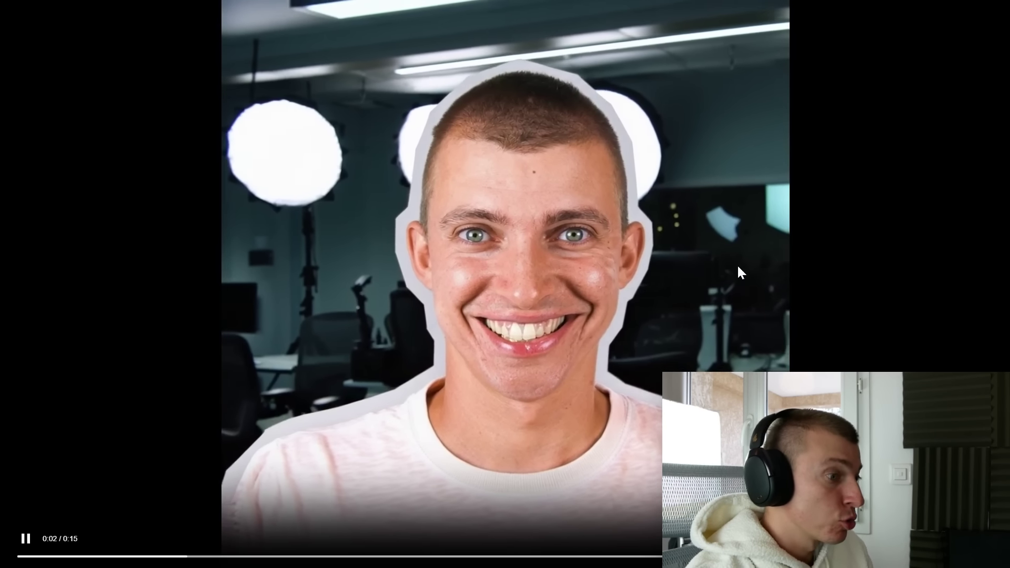
click(681, 272)
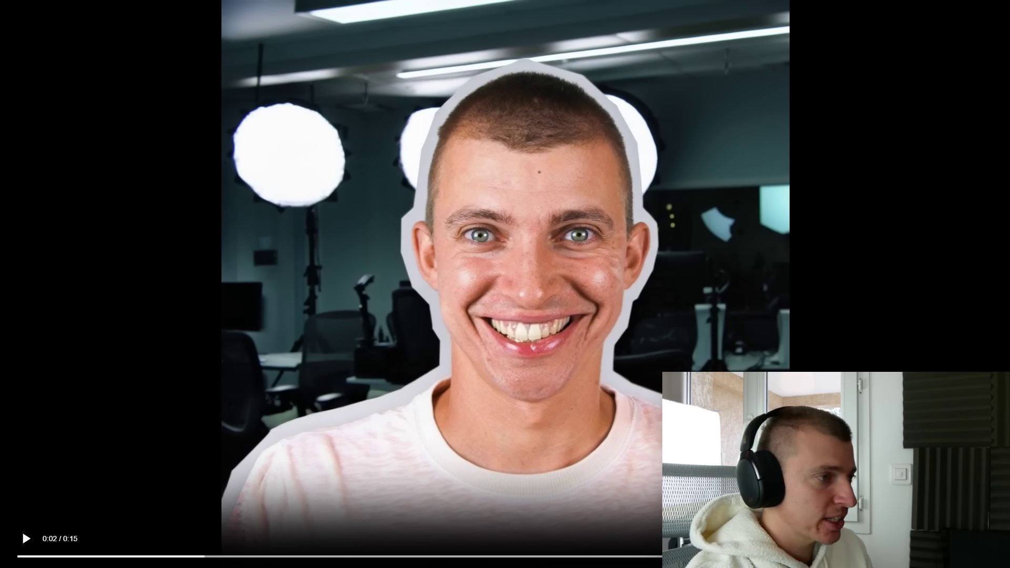
key(Escape)
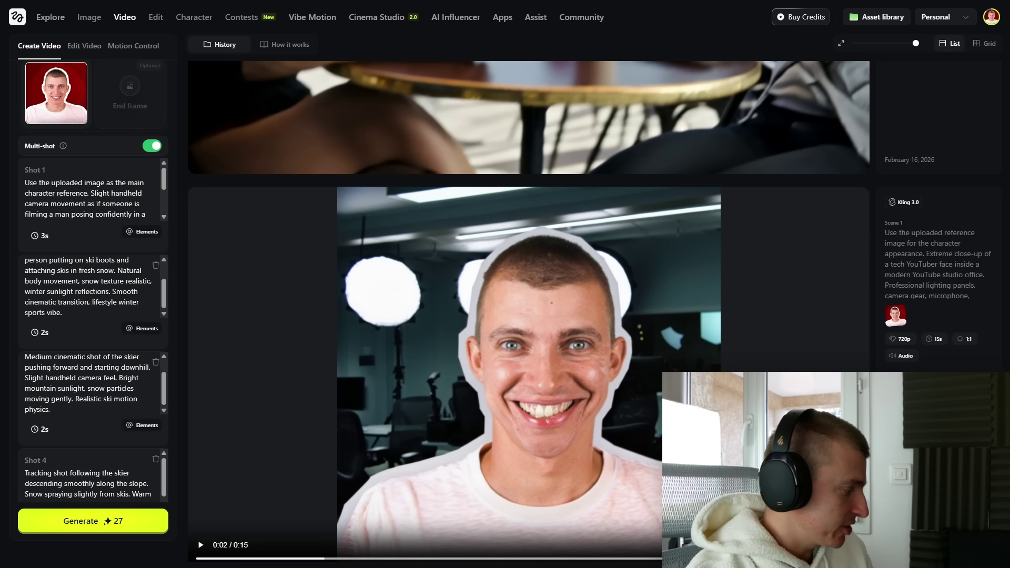
Step: Switch to File Explorer, open the IMG folder inside Kling 3.0, and select its first five images
key(alt+Tab)
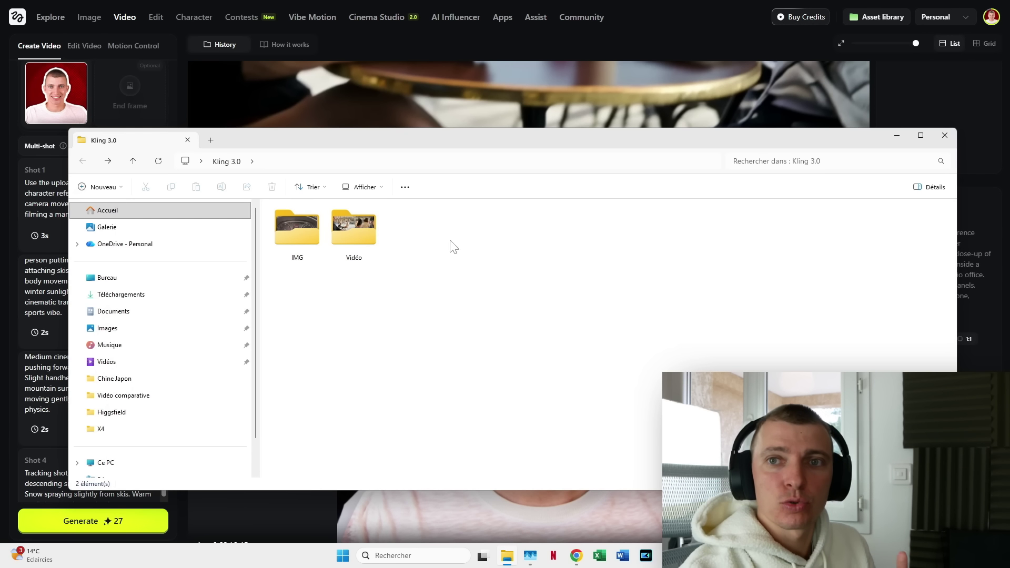
double_click(279, 244)
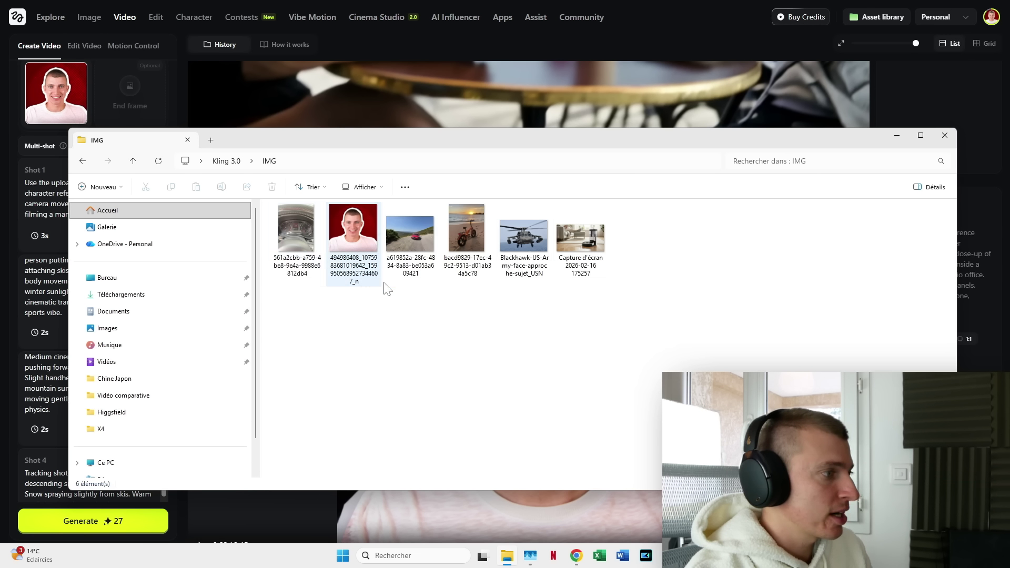
drag(551, 310, 224, 205)
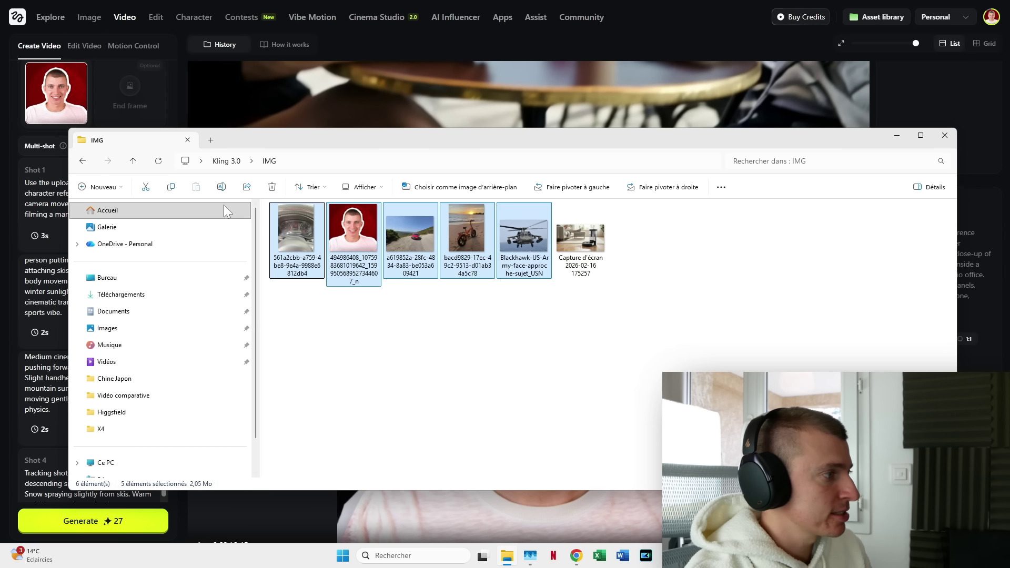
Step: Go back to the Kling 3.0 folder and open the first clip in its Vidéo folder
click(83, 161)
double_click(340, 230)
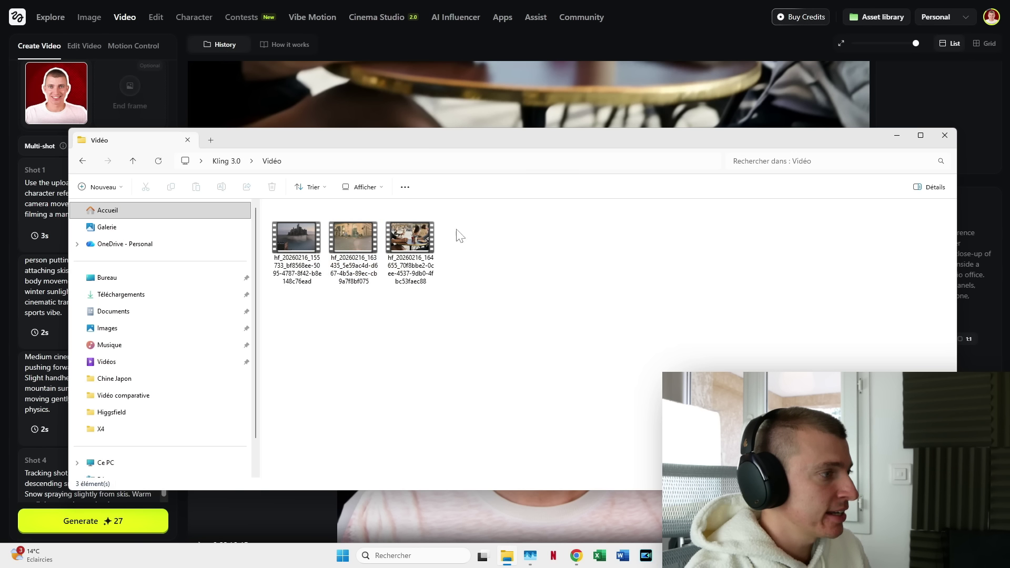
double_click(273, 268)
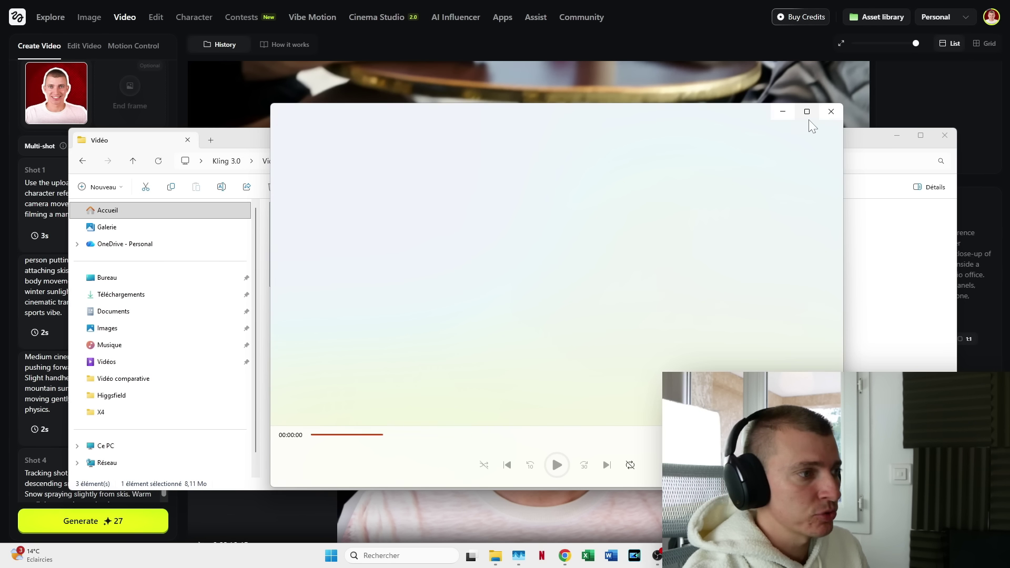
Step: Close the clip player, return to Higgsfield's video history, and load the café square video's prompts into the Multi-shot form for review
click(831, 112)
click(894, 142)
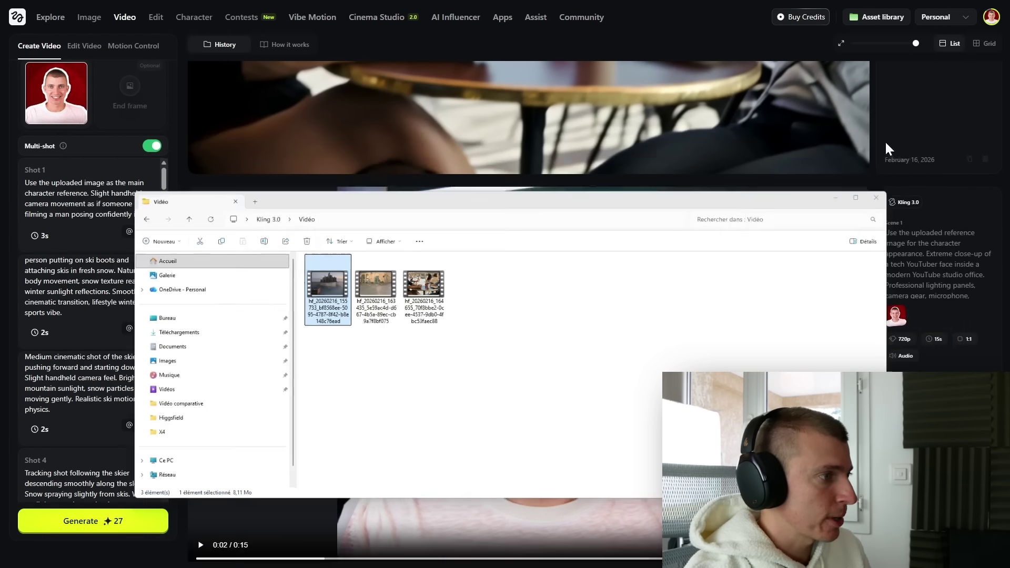
scroll(614, 342, down, 5)
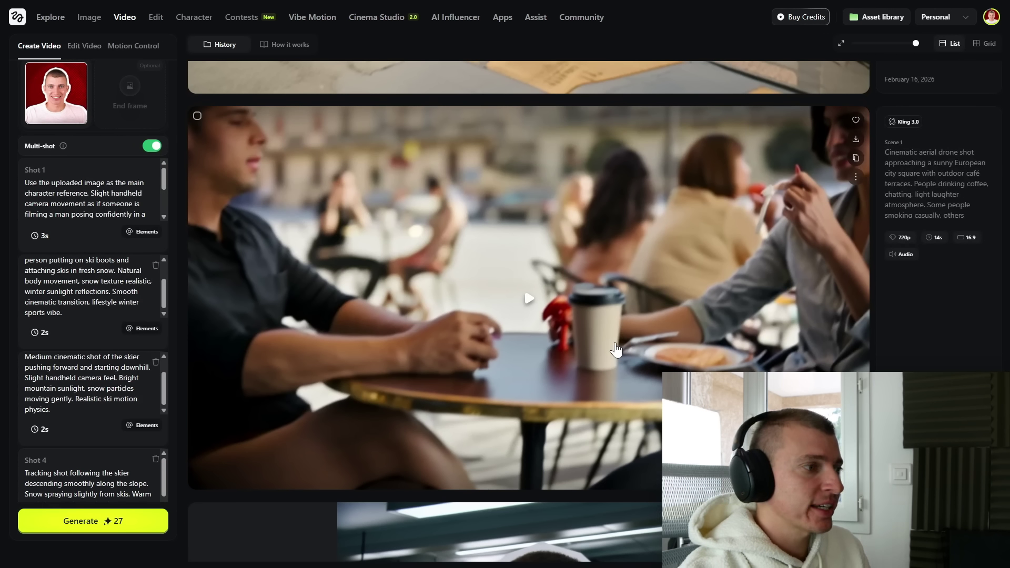
click(900, 192)
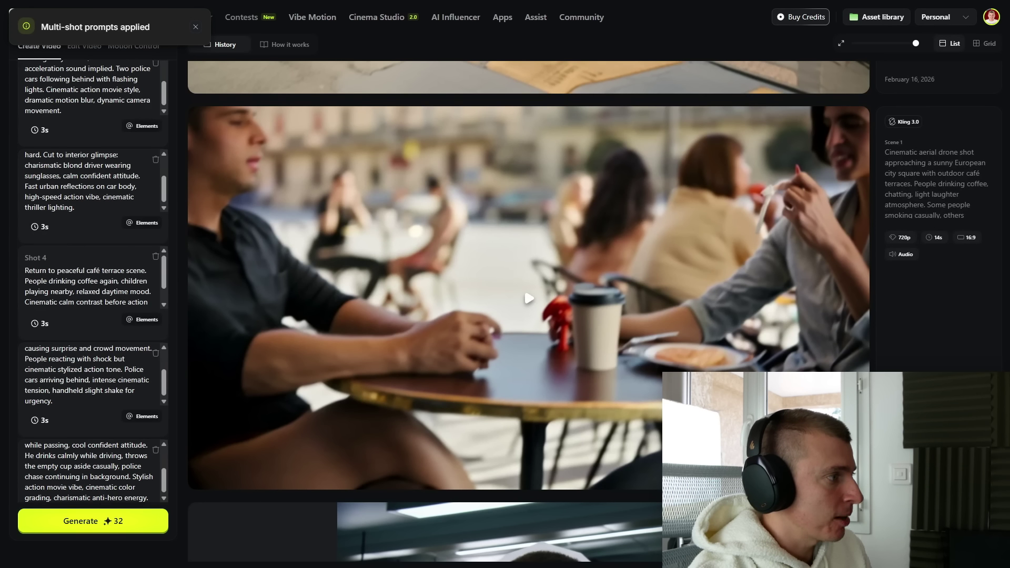
scroll(132, 241, up, 10)
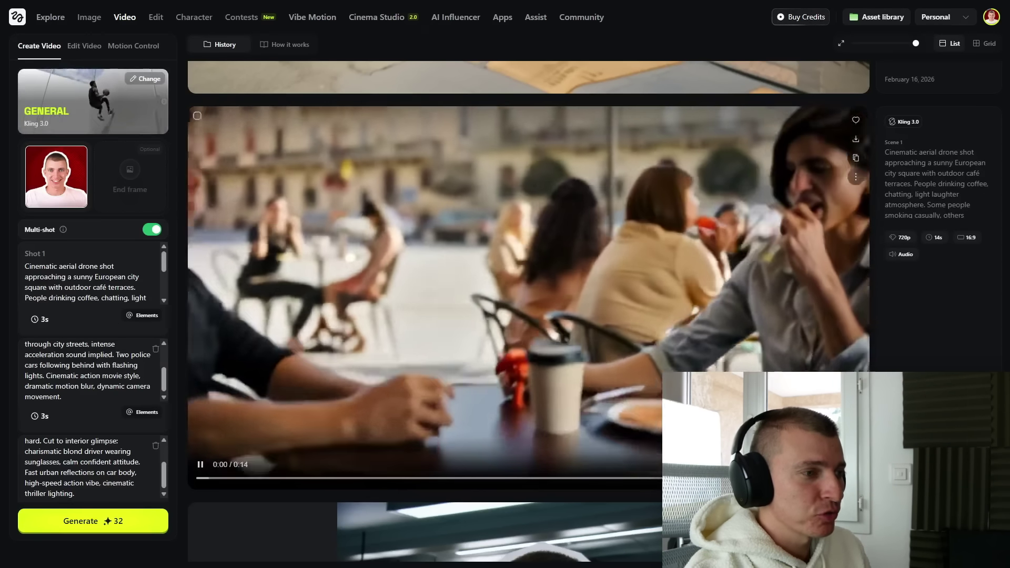
Step: View the café square chase video in full screen and play it
double_click(640, 309)
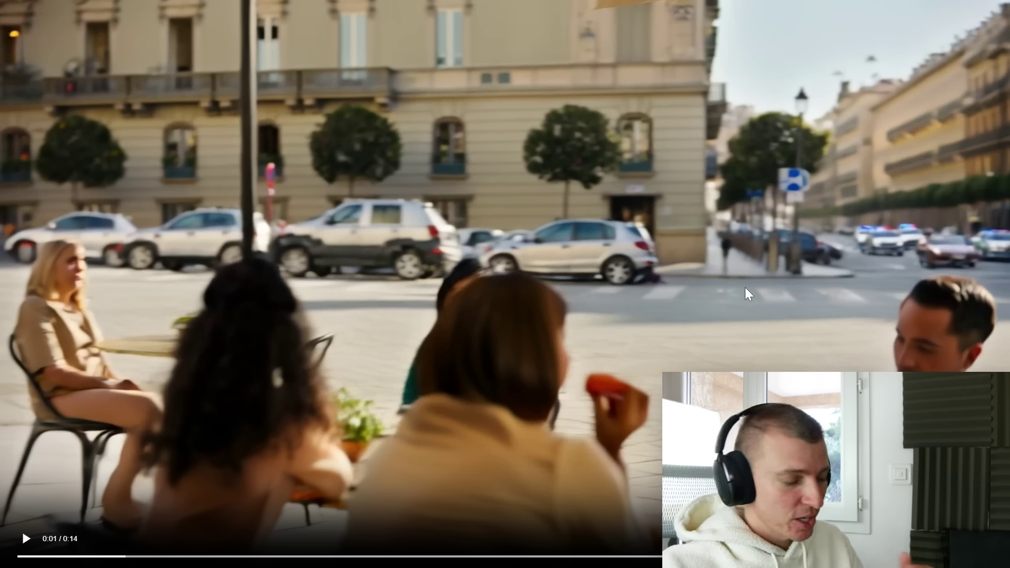
click(594, 204)
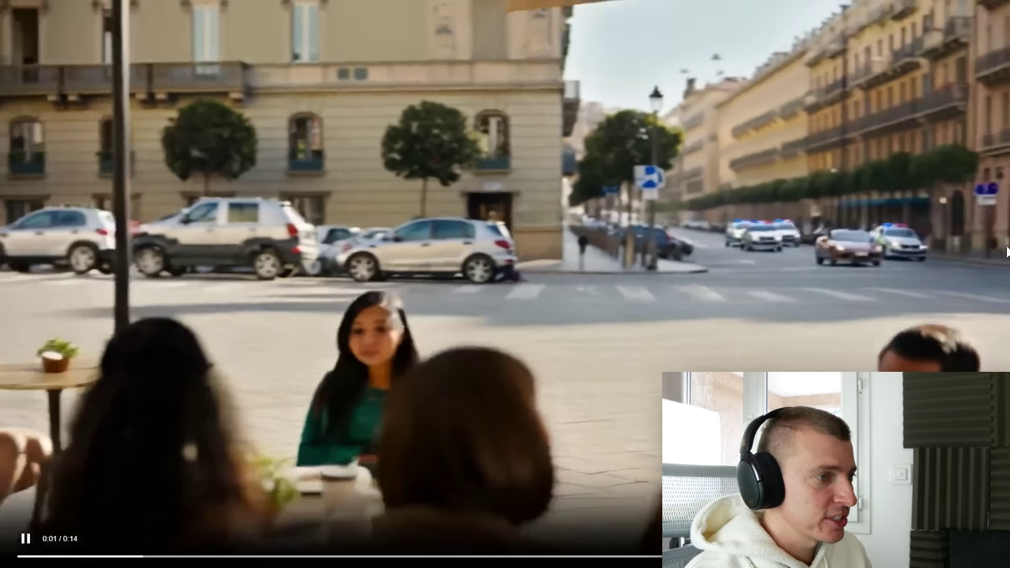